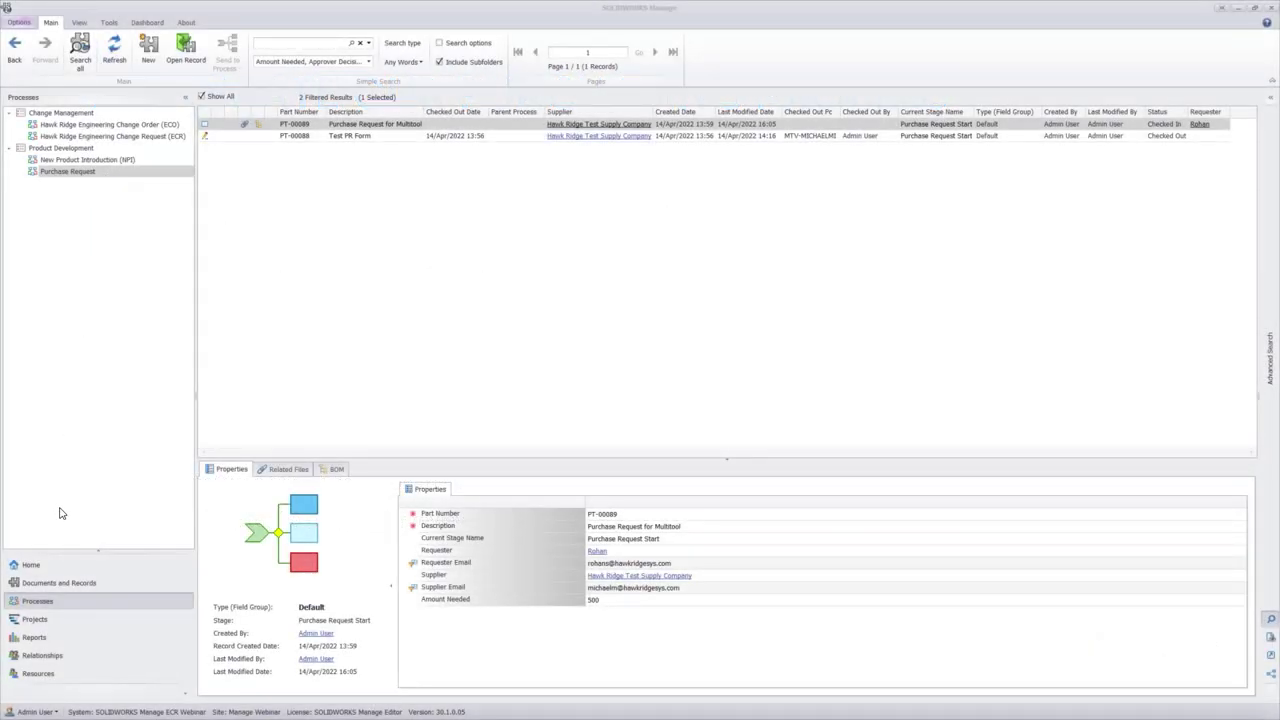
Open Administration for the Purchase Request process and show its Fields page
{"action": "left_click", "coordinate": [44, 604]}
{"action": "right_click", "coordinate": [78, 174]}
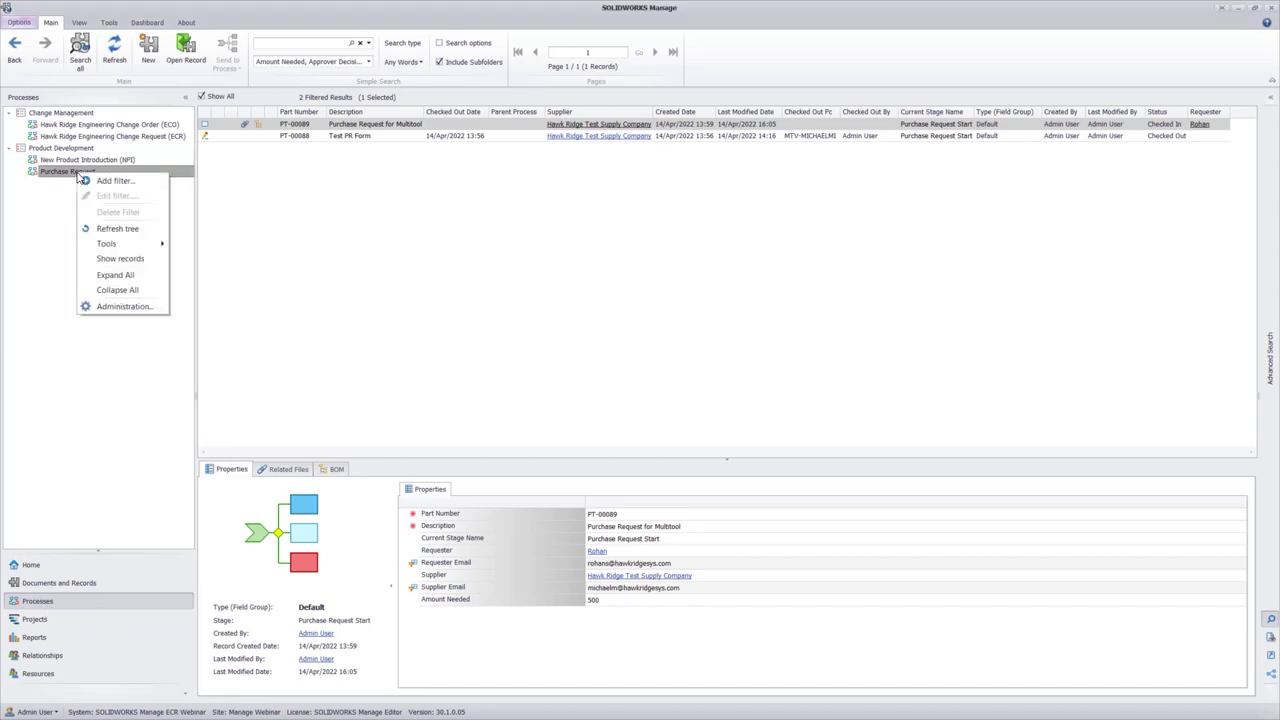
{"action": "left_click", "coordinate": [143, 309]}
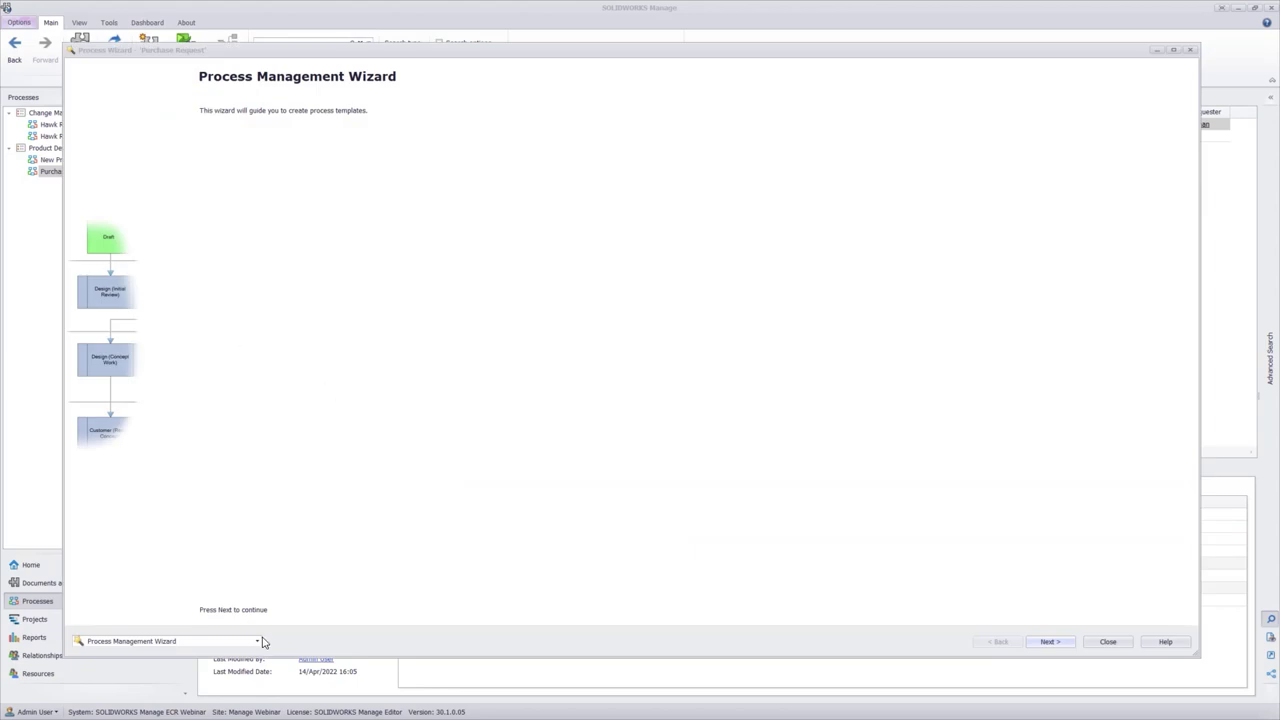
{"action": "left_click", "coordinate": [257, 641]}
{"action": "left_click", "coordinate": [151, 412]}
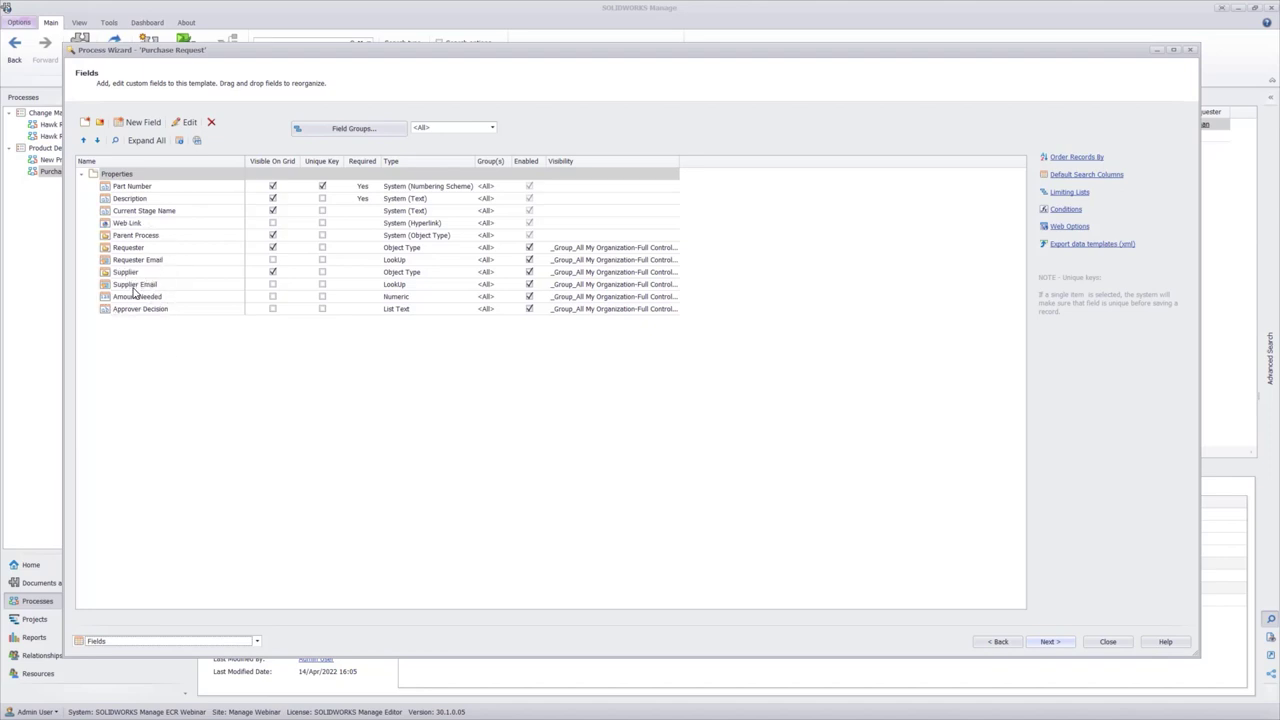
{"action": "double_click", "coordinate": [138, 274]}
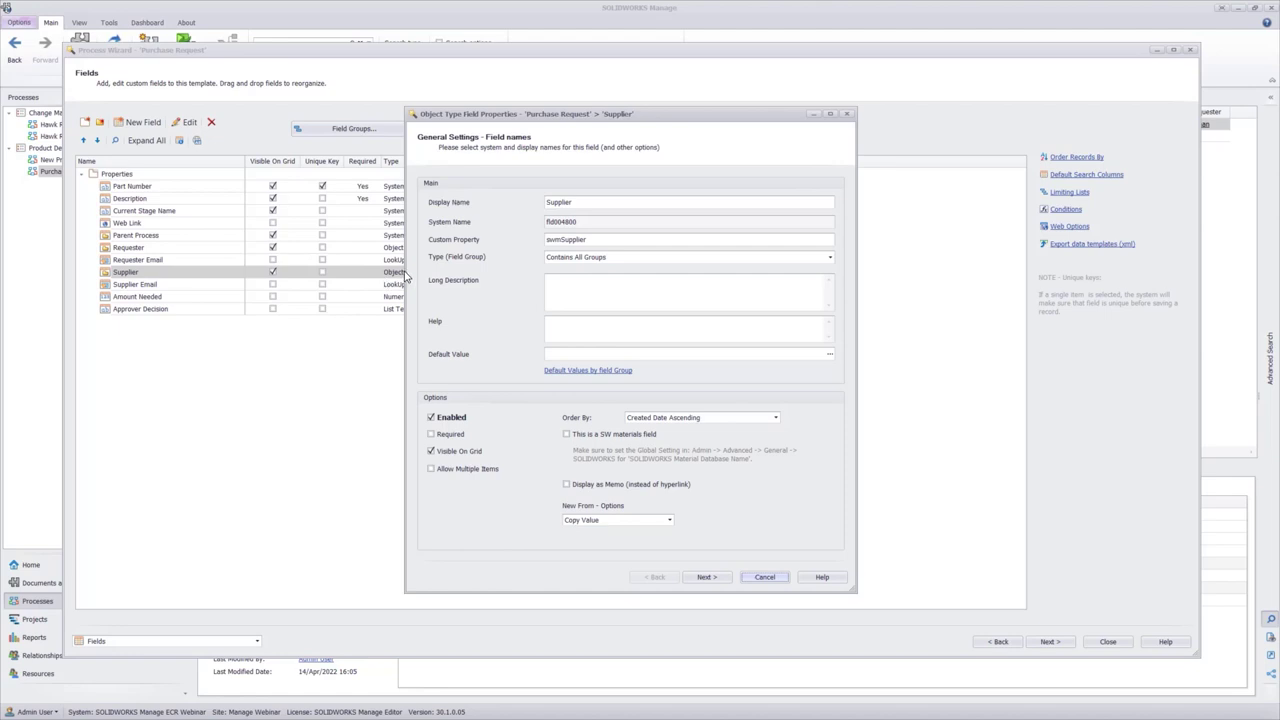
{"action": "left_click", "coordinate": [724, 578]}
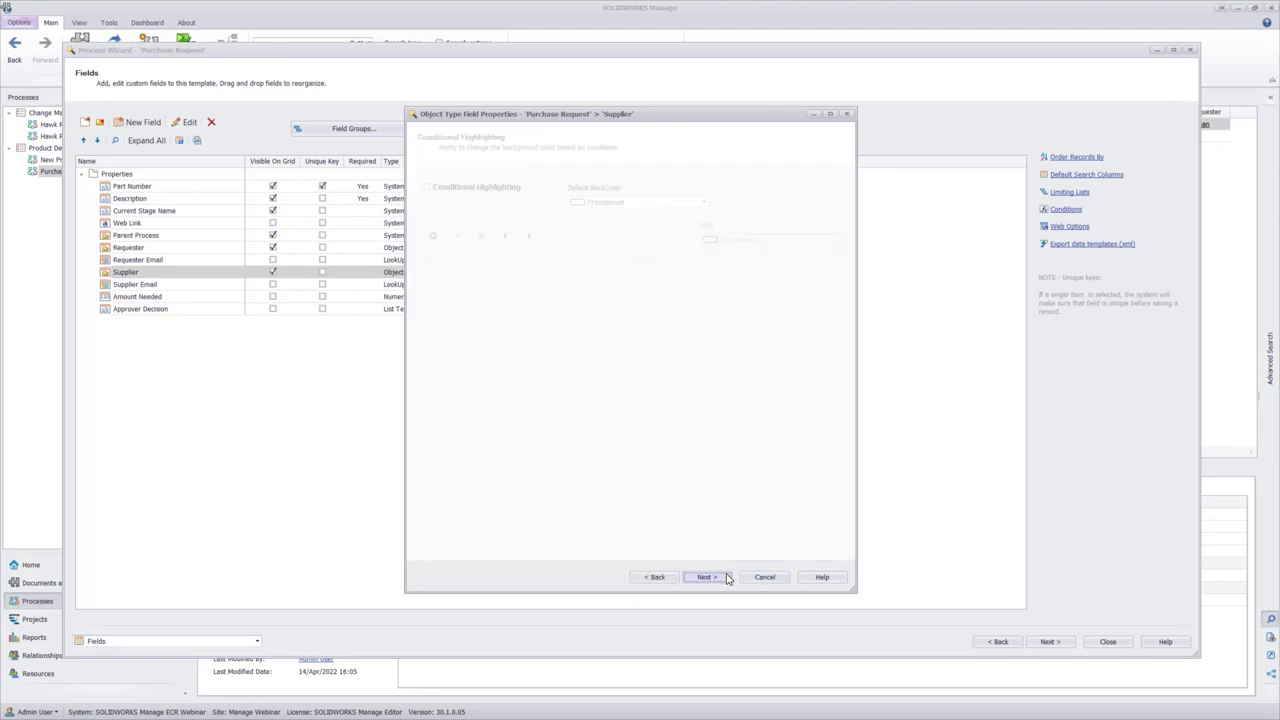
{"action": "left_click", "coordinate": [727, 578]}
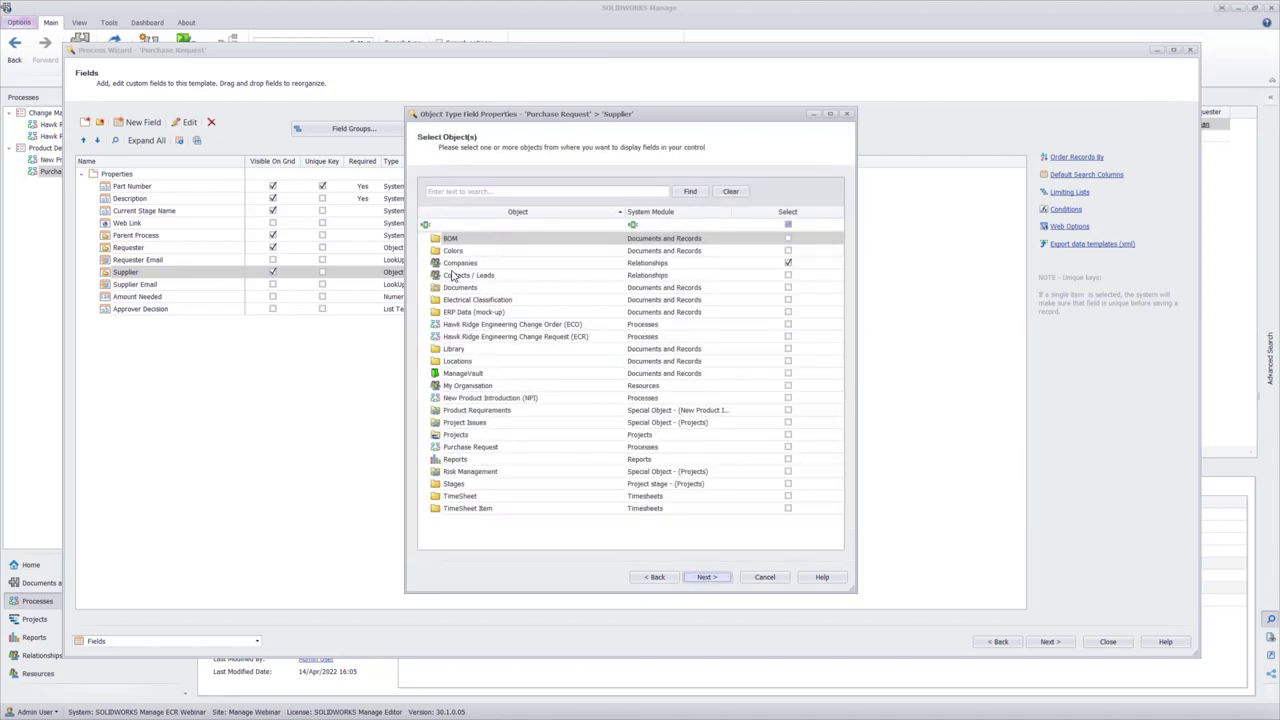
{"action": "left_click", "coordinate": [788, 263]}
{"action": "left_click", "coordinate": [705, 579]}
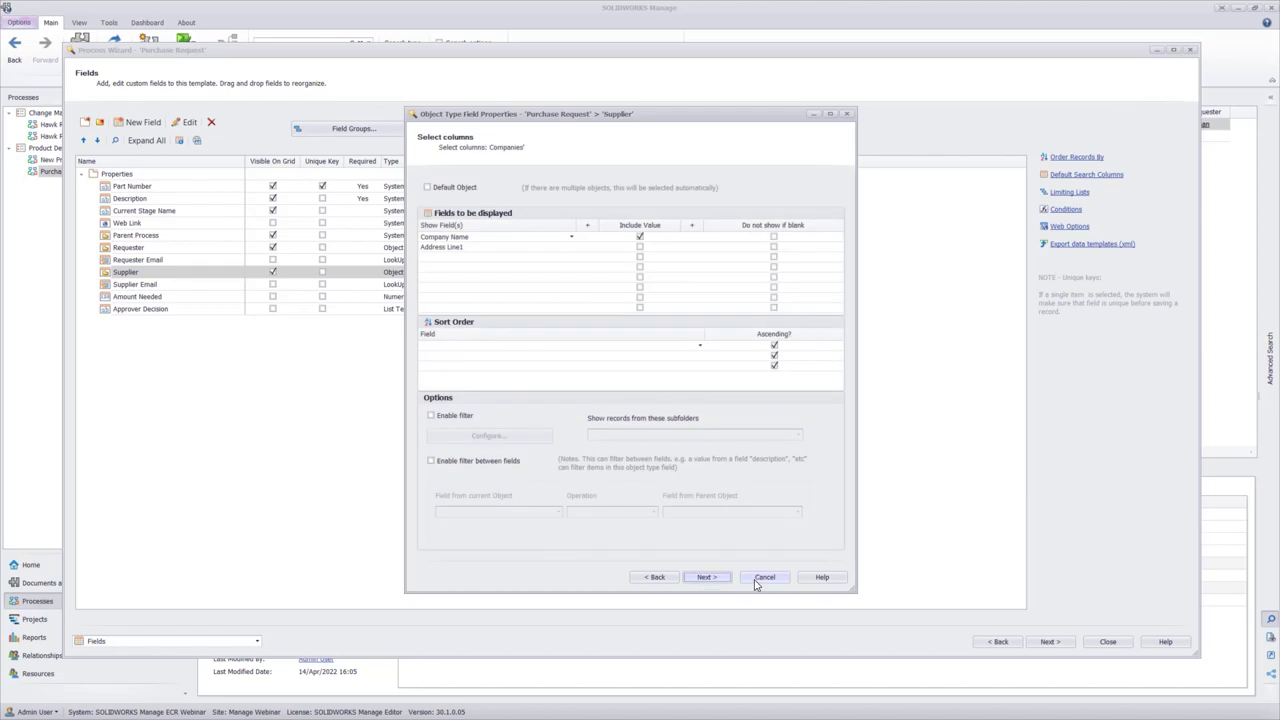
{"action": "left_click", "coordinate": [764, 578]}
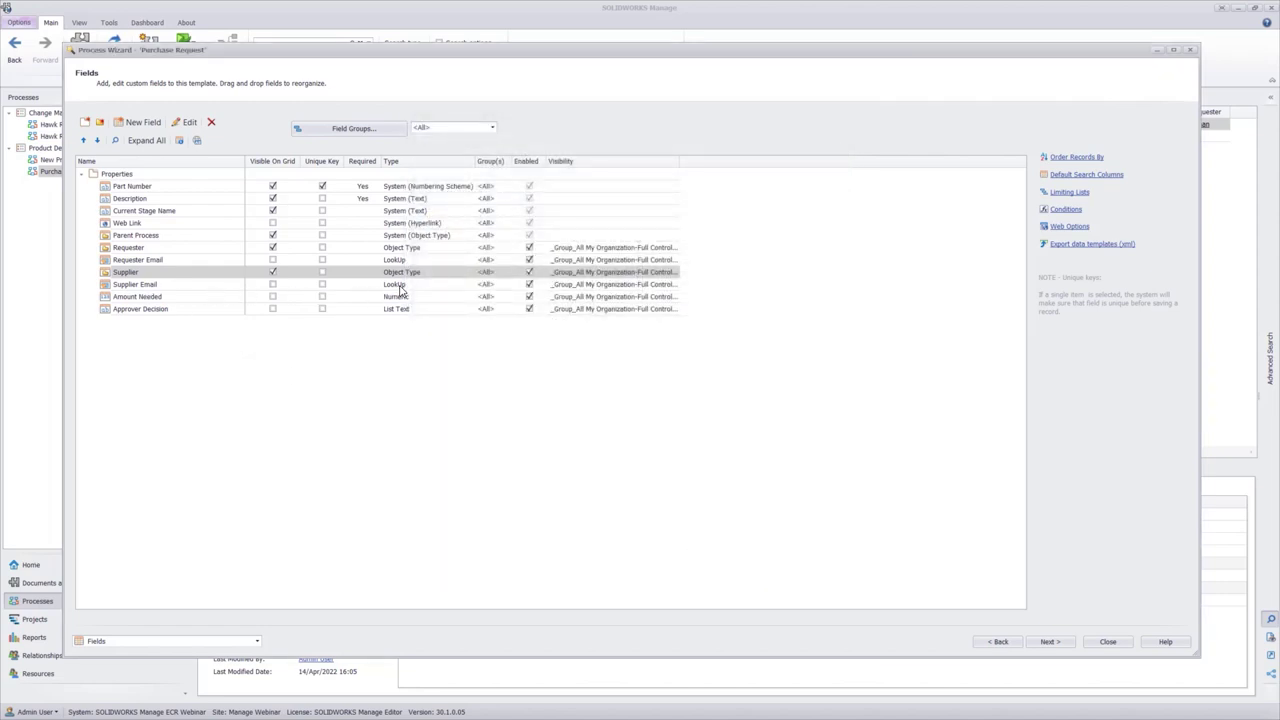
{"action": "left_click", "coordinate": [140, 286]}
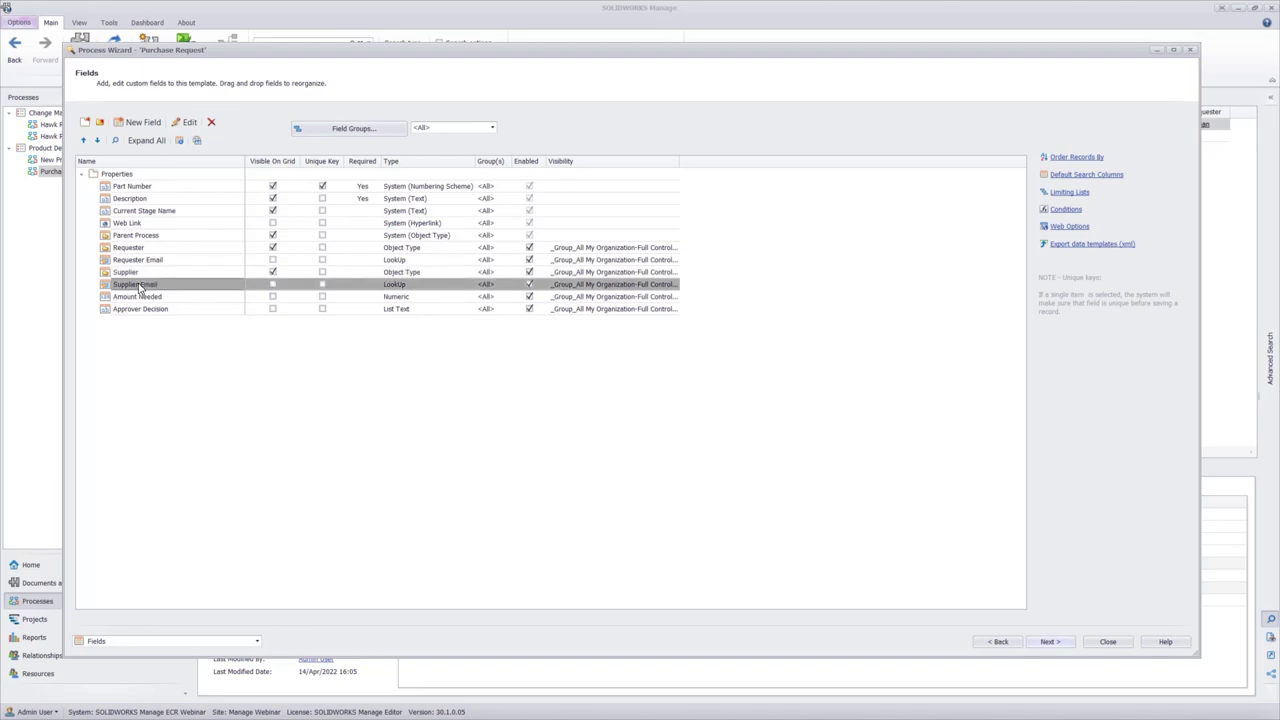
Make Supplier Email a lookup of Contact 1 - email from Companies
{"action": "double_click", "coordinate": [140, 286]}
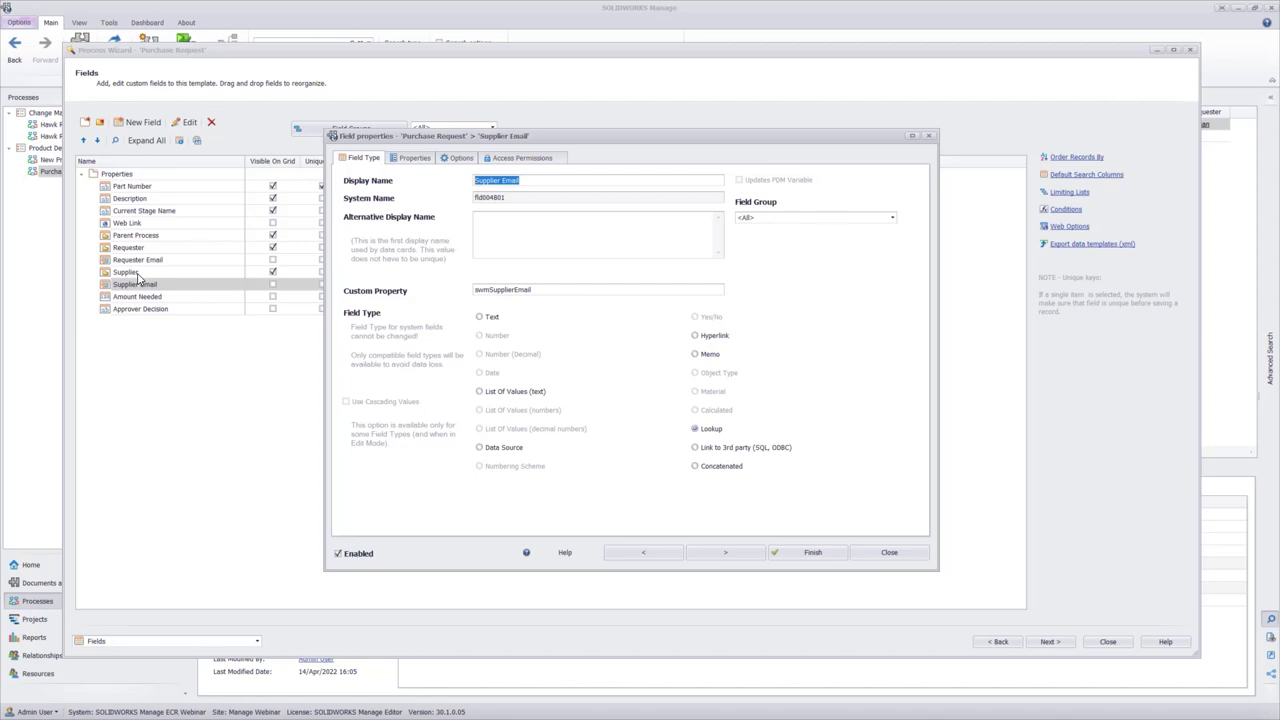
{"action": "left_click", "coordinate": [446, 160]}
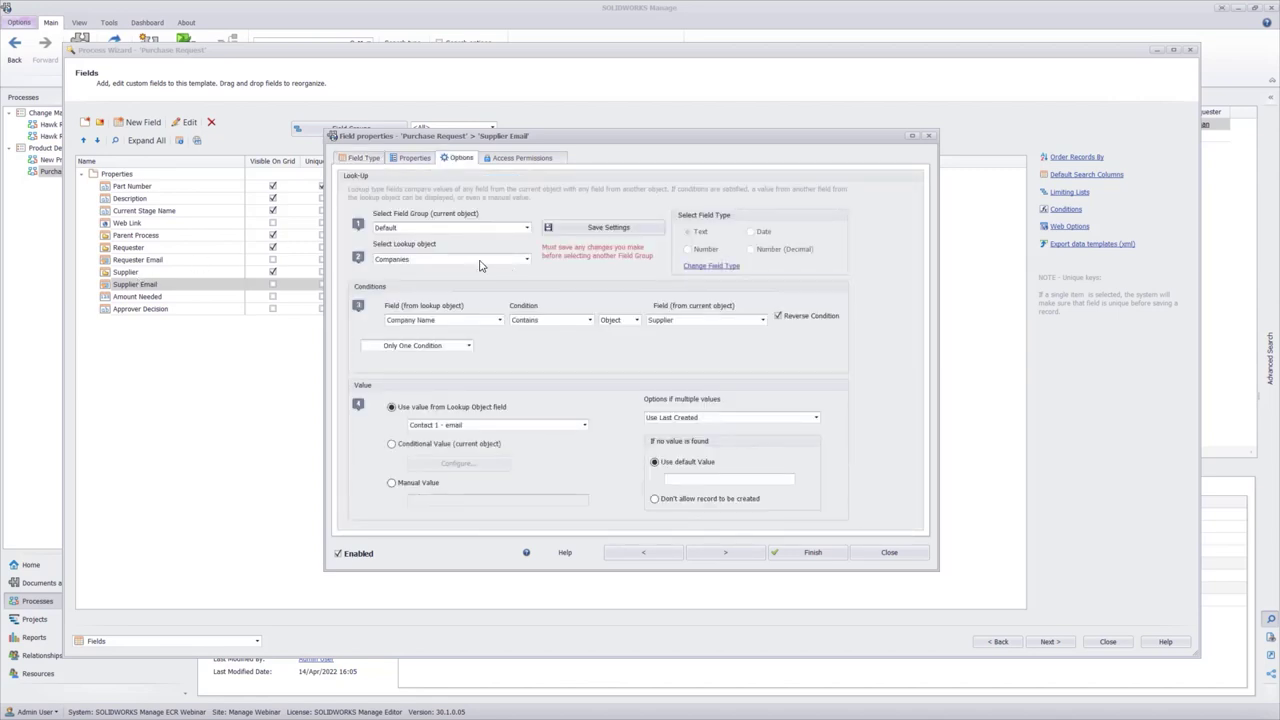
{"action": "left_click", "coordinate": [519, 262]}
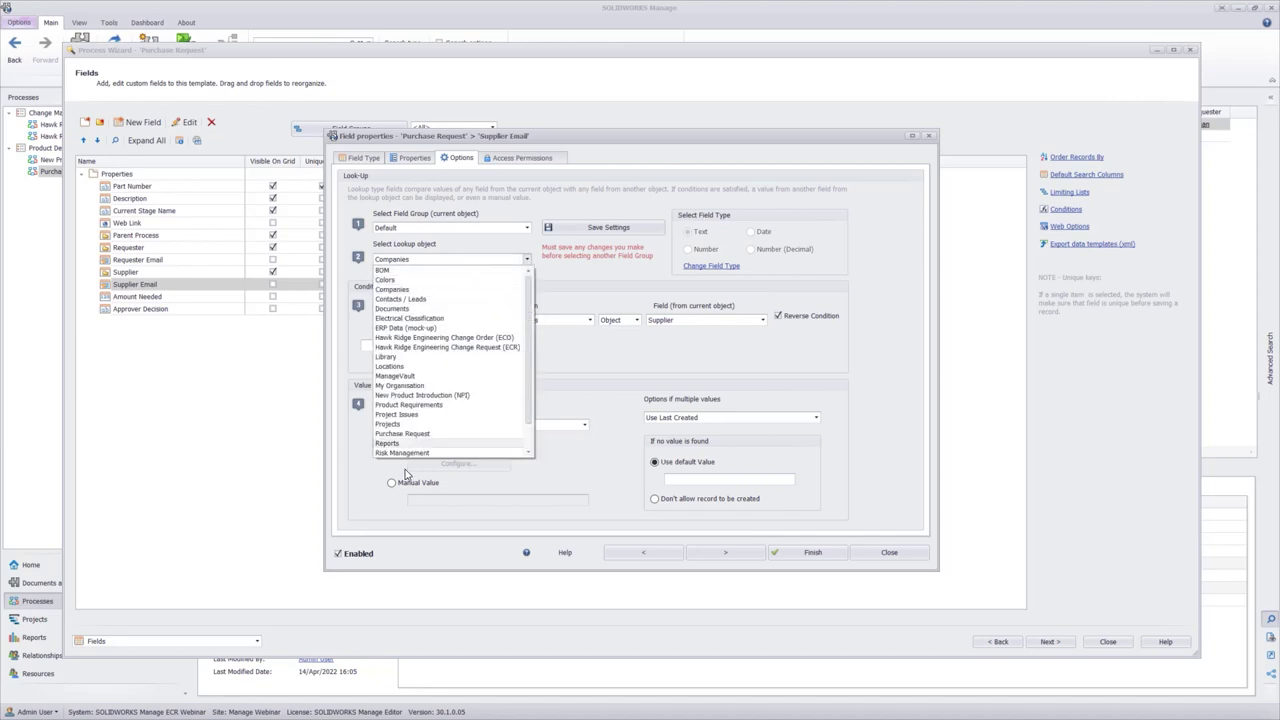
{"action": "left_click", "coordinate": [397, 290]}
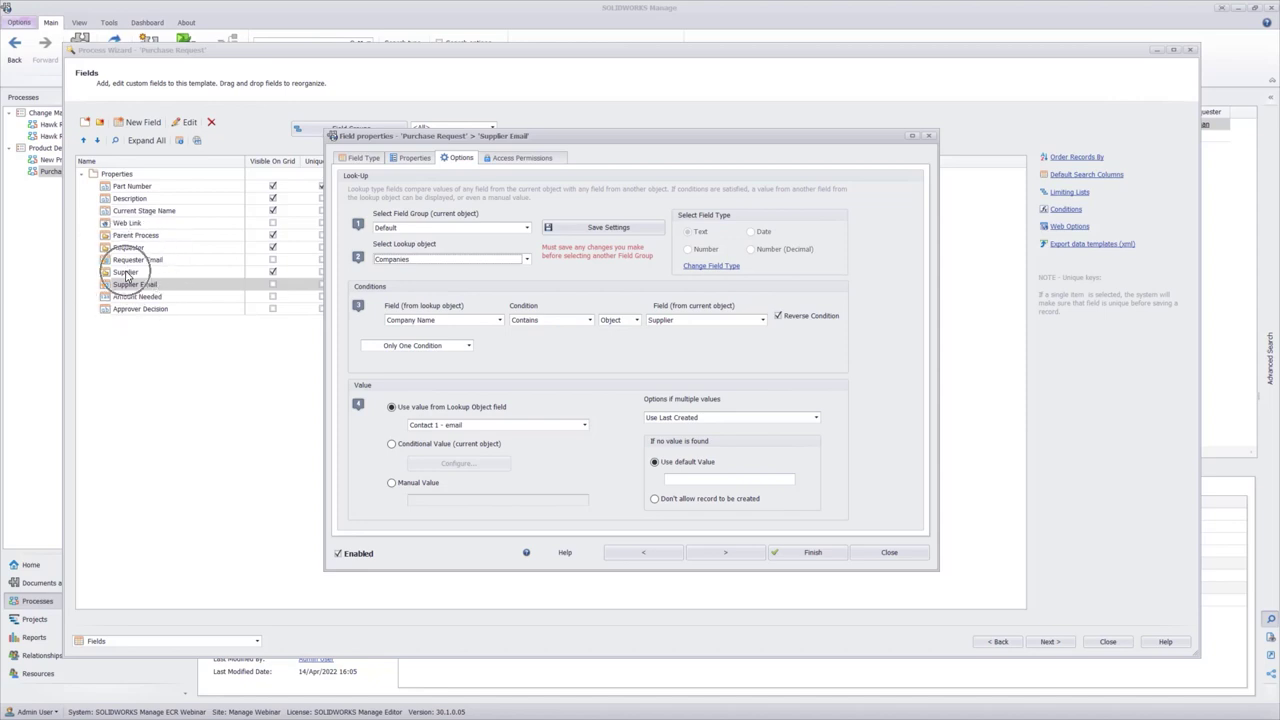
{"action": "left_click", "coordinate": [585, 425]}
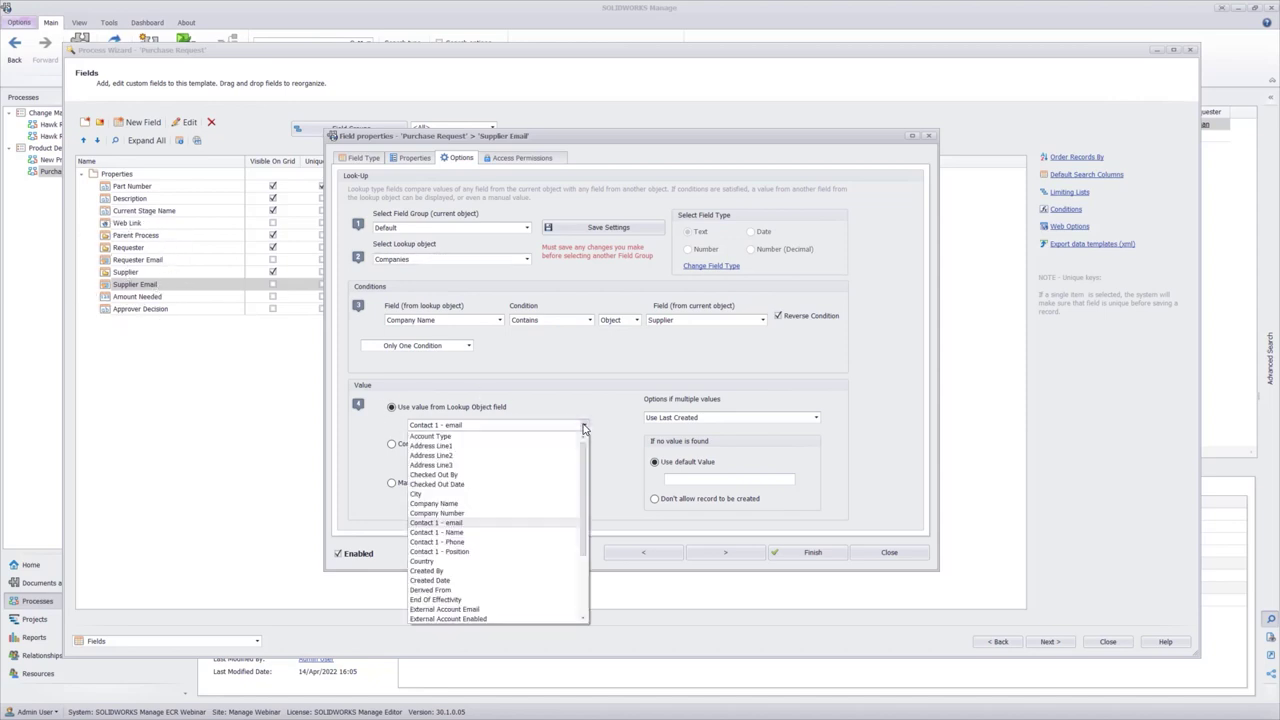
{"action": "left_click", "coordinate": [447, 526]}
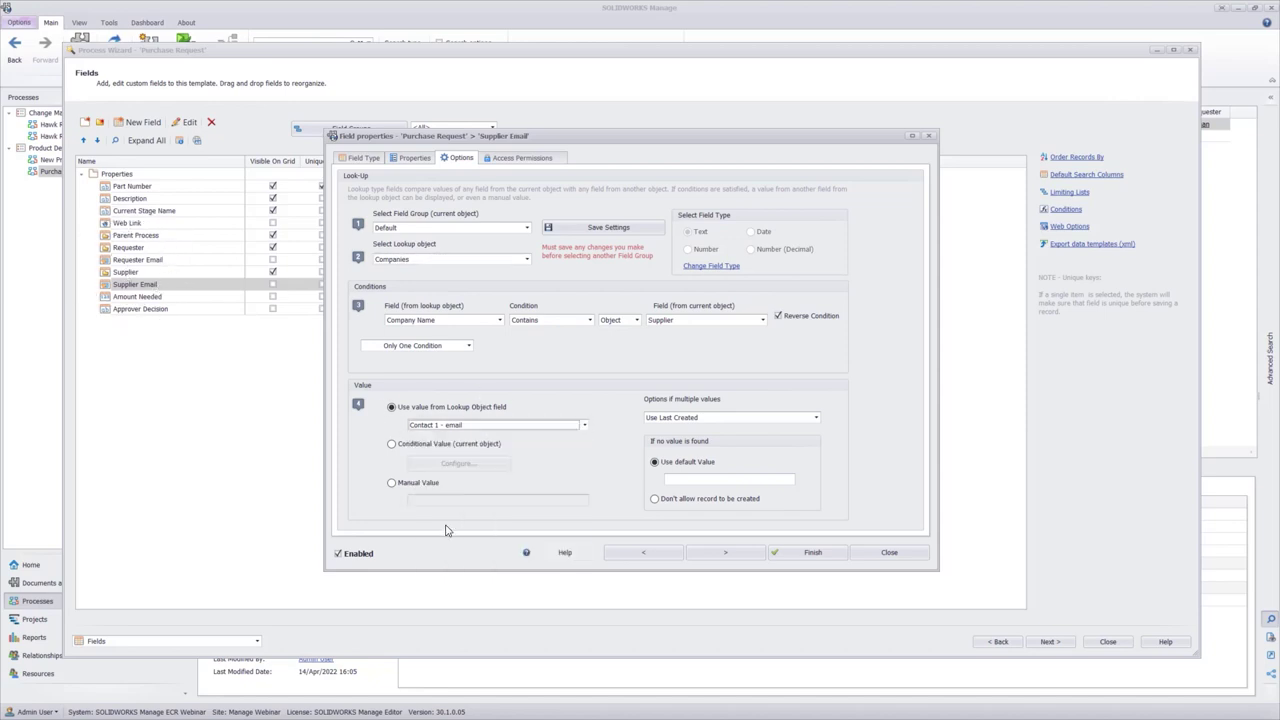
Save the Supplier Email field settings and go to the wizard's Reports page
{"action": "left_click", "coordinate": [815, 555]}
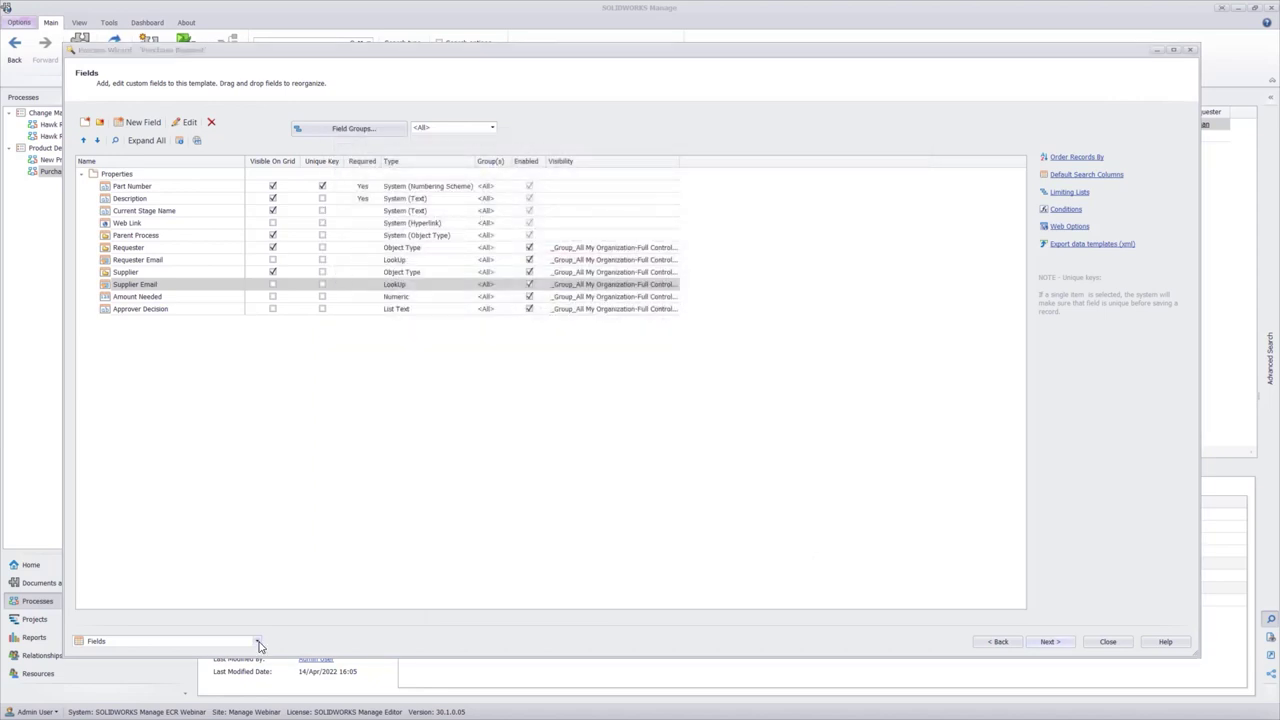
{"action": "left_click", "coordinate": [258, 642]}
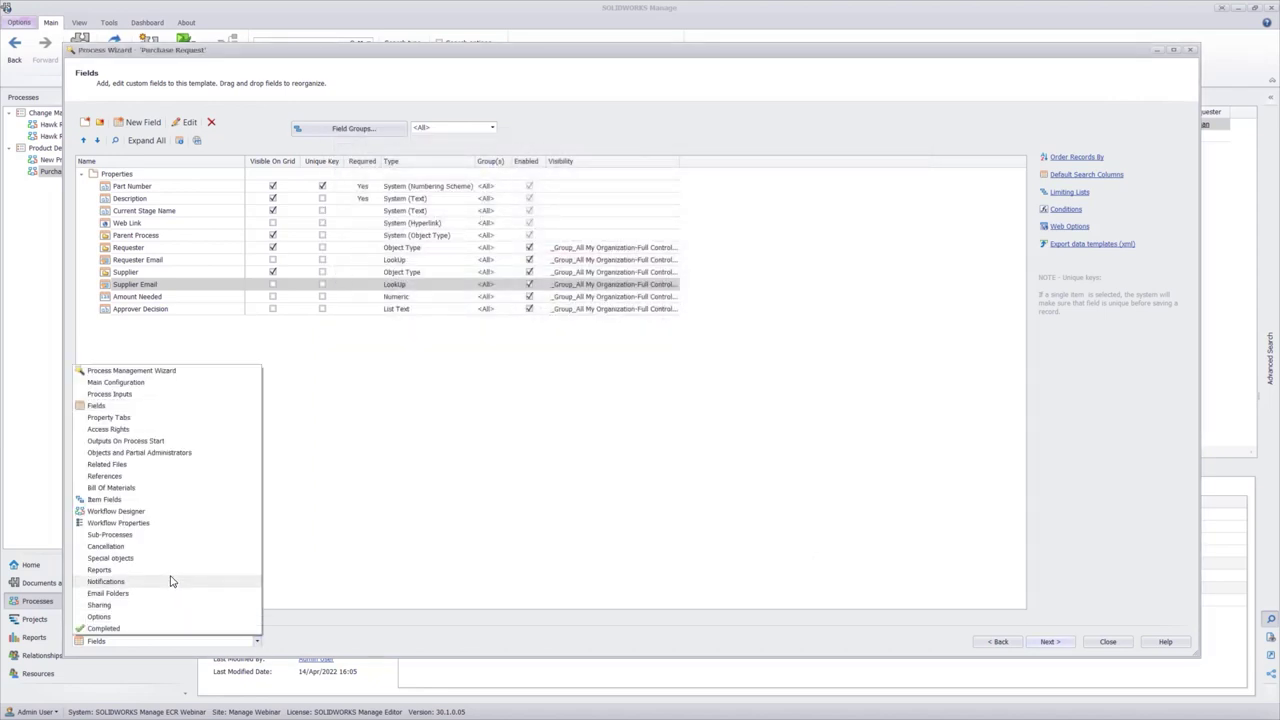
{"action": "left_click", "coordinate": [103, 571]}
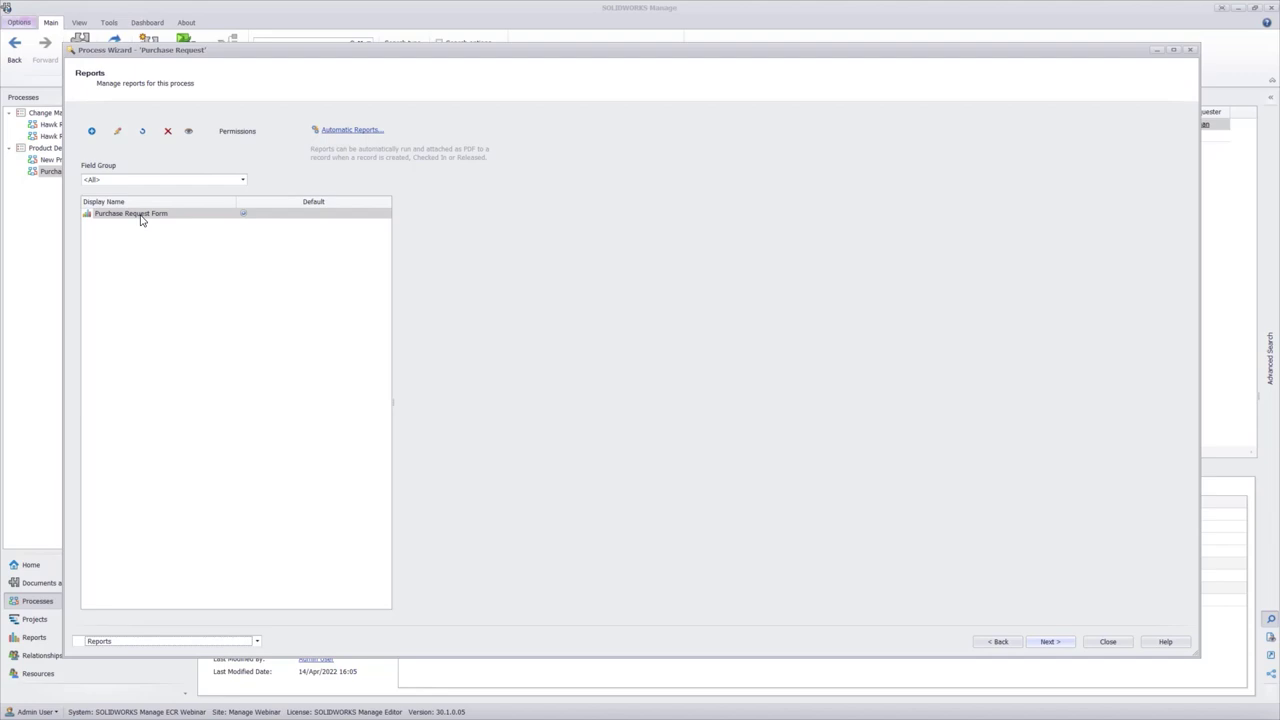
Add an automatic report rule: Default, Purchase Request Form, Files, When Stage End, Purchase Request Start
{"action": "left_click", "coordinate": [347, 134]}
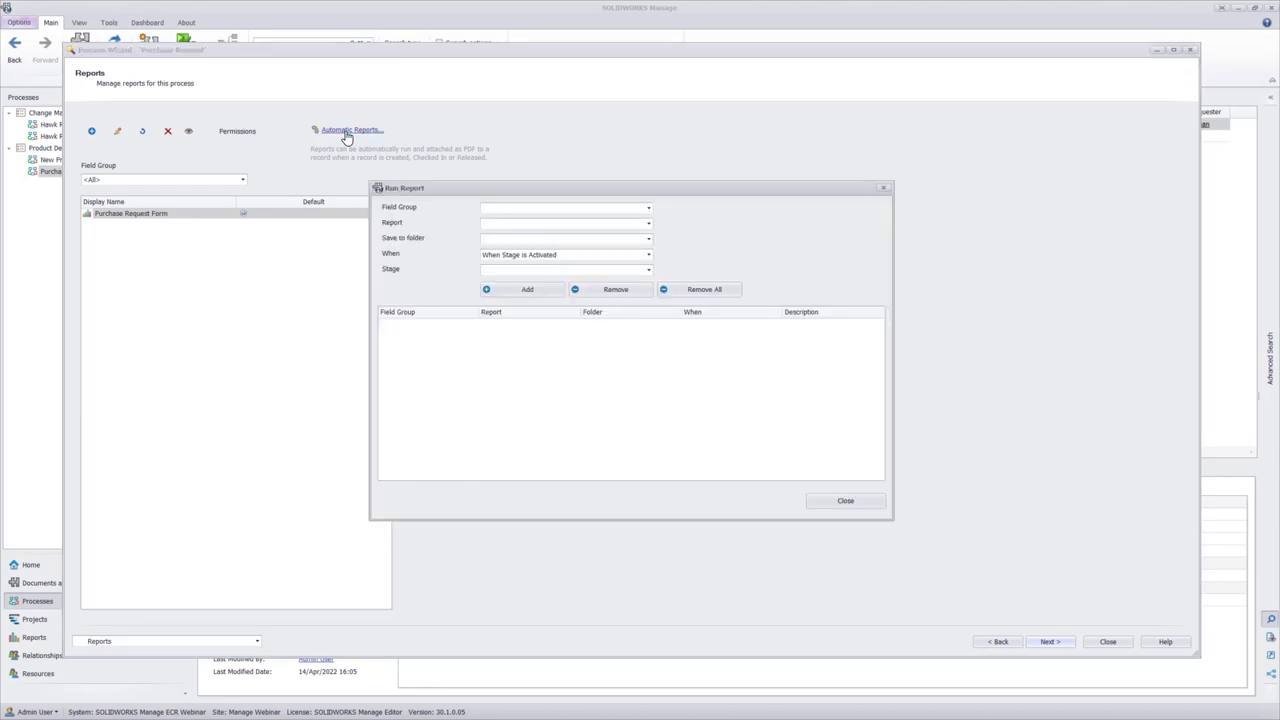
{"action": "left_click", "coordinate": [648, 209]}
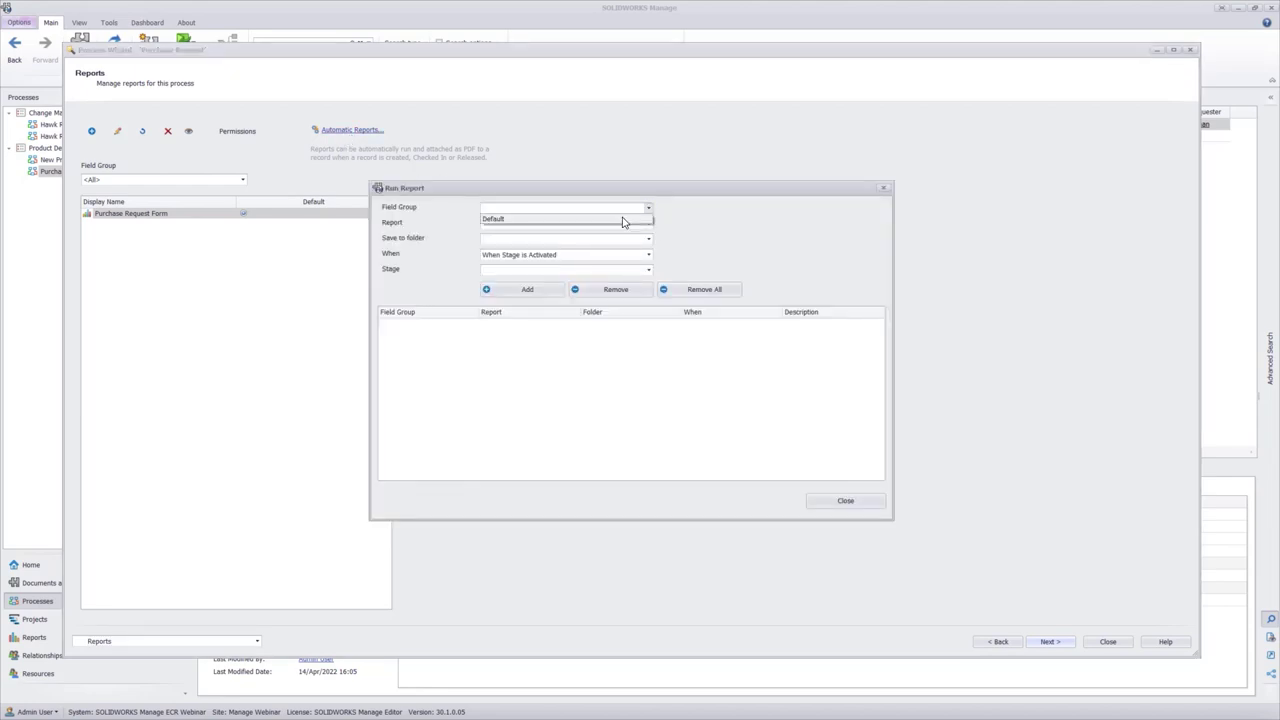
{"action": "left_click", "coordinate": [636, 219]}
{"action": "left_click", "coordinate": [649, 224]}
{"action": "left_click", "coordinate": [540, 238]}
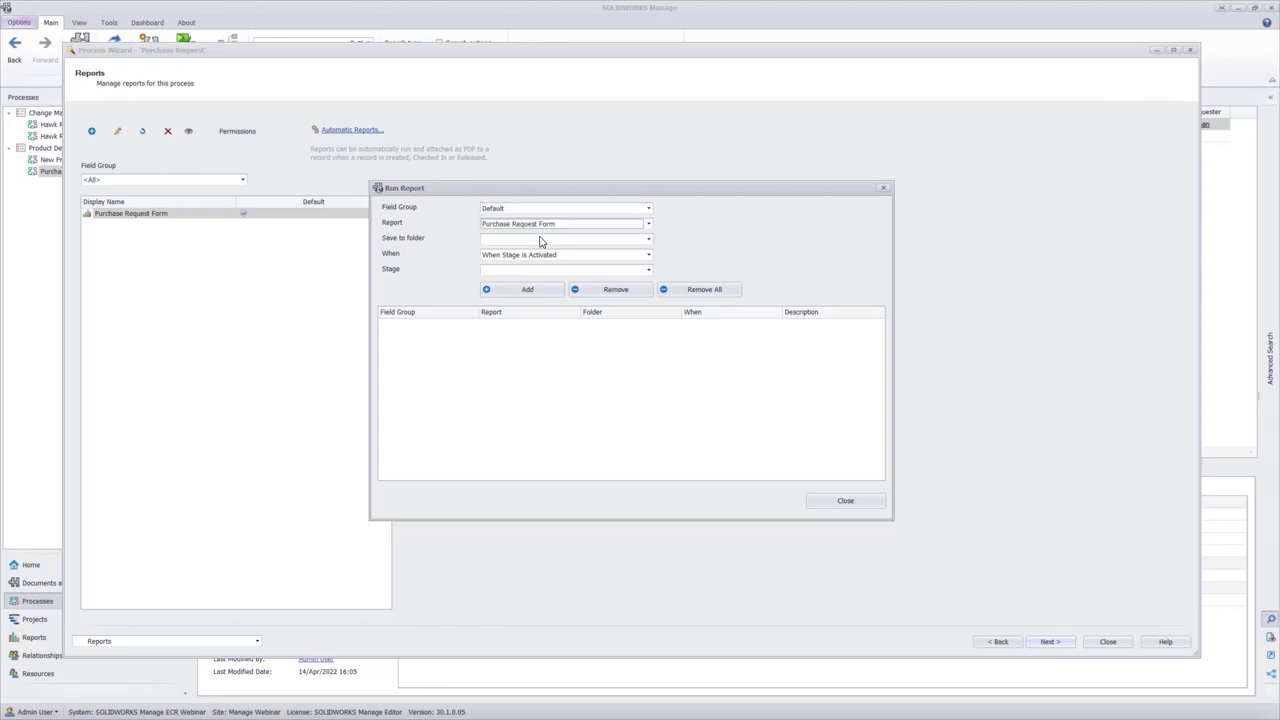
{"action": "left_click", "coordinate": [648, 240]}
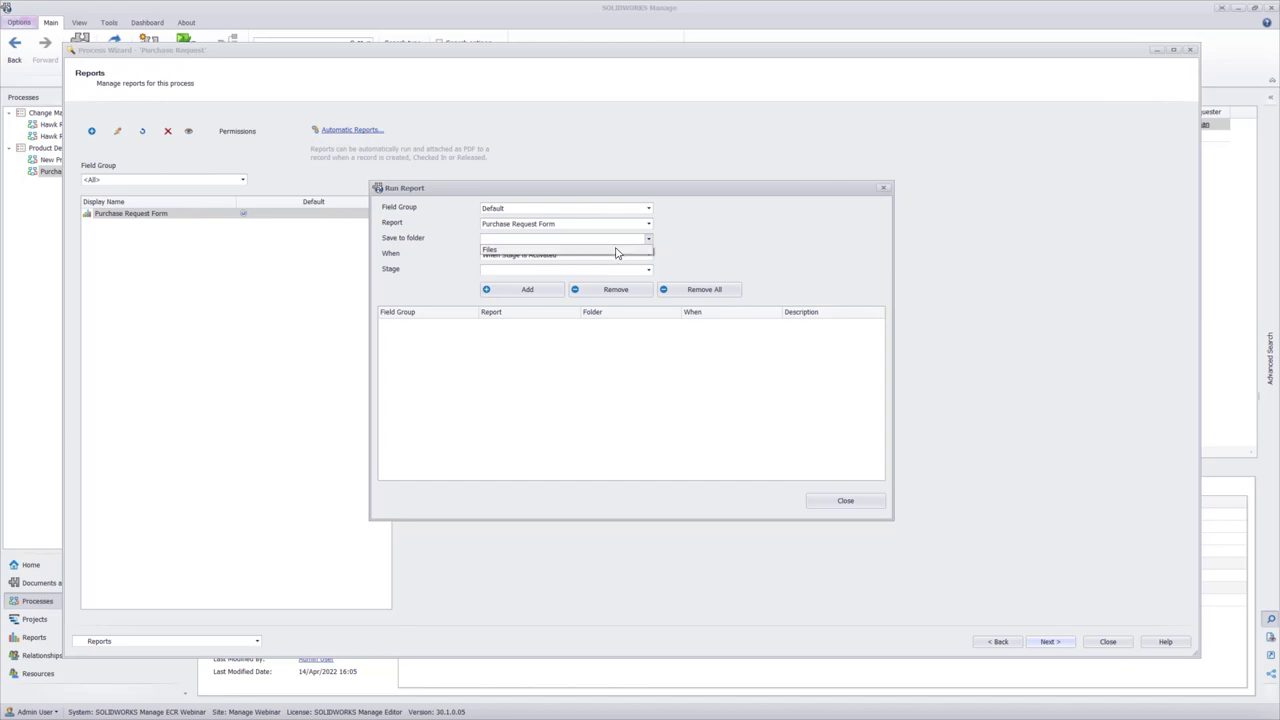
{"action": "left_click", "coordinate": [497, 251]}
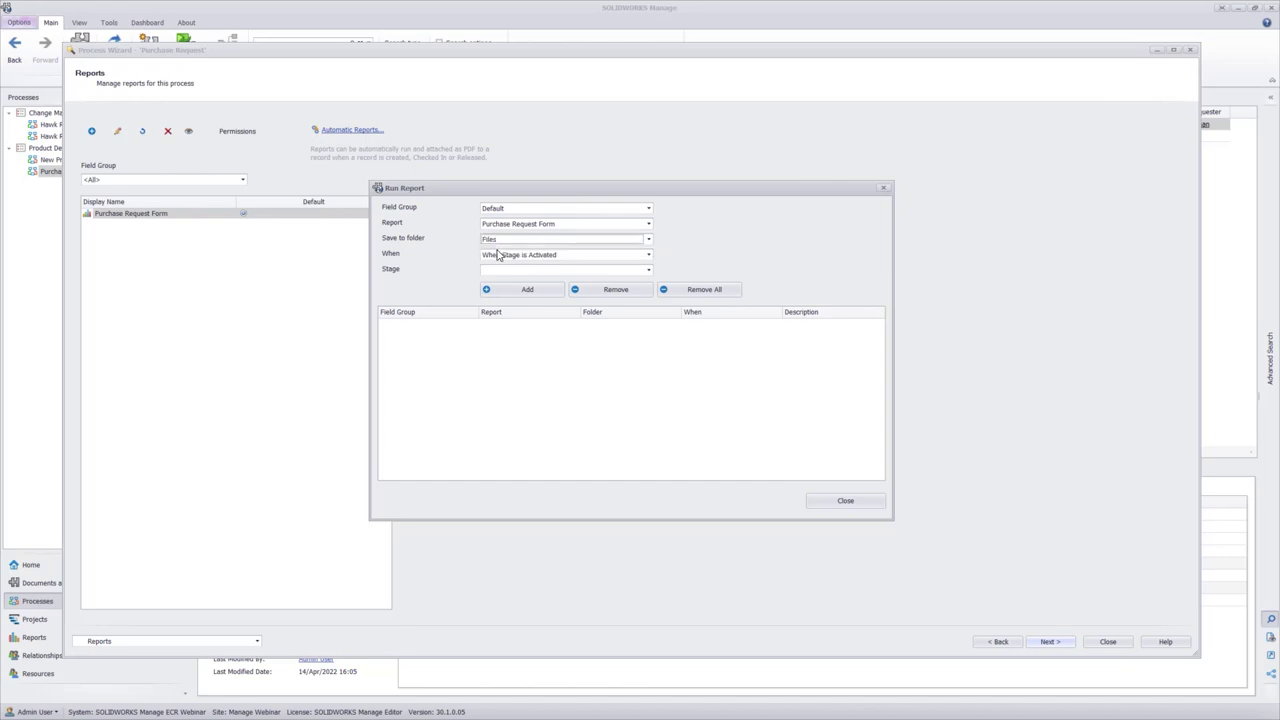
{"action": "left_click", "coordinate": [649, 256]}
{"action": "left_click", "coordinate": [531, 276]}
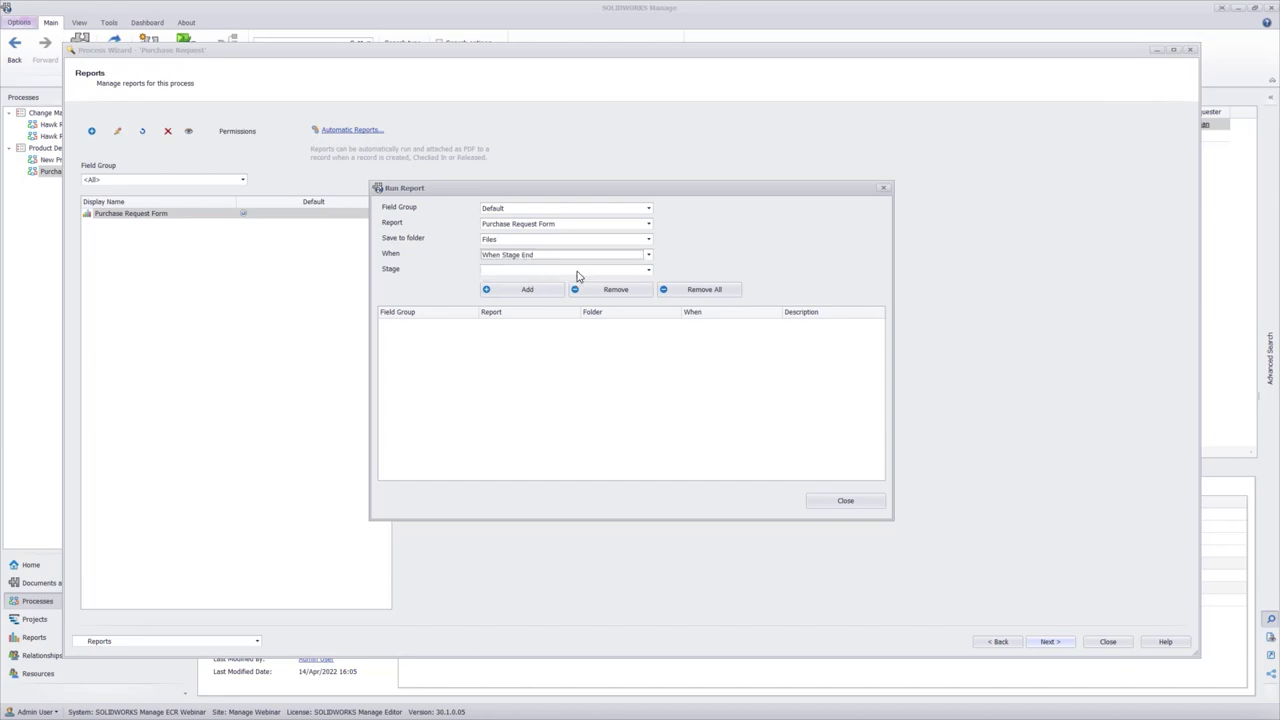
{"action": "left_click", "coordinate": [649, 271]}
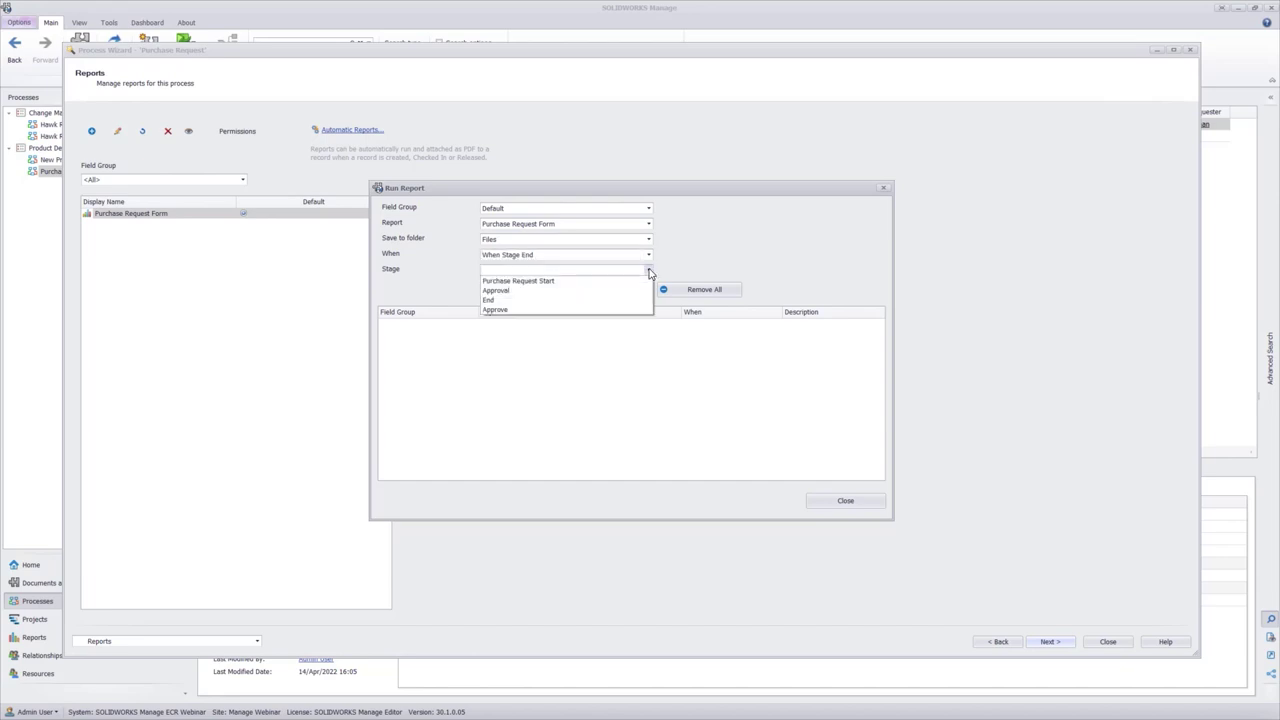
{"action": "left_click", "coordinate": [524, 281]}
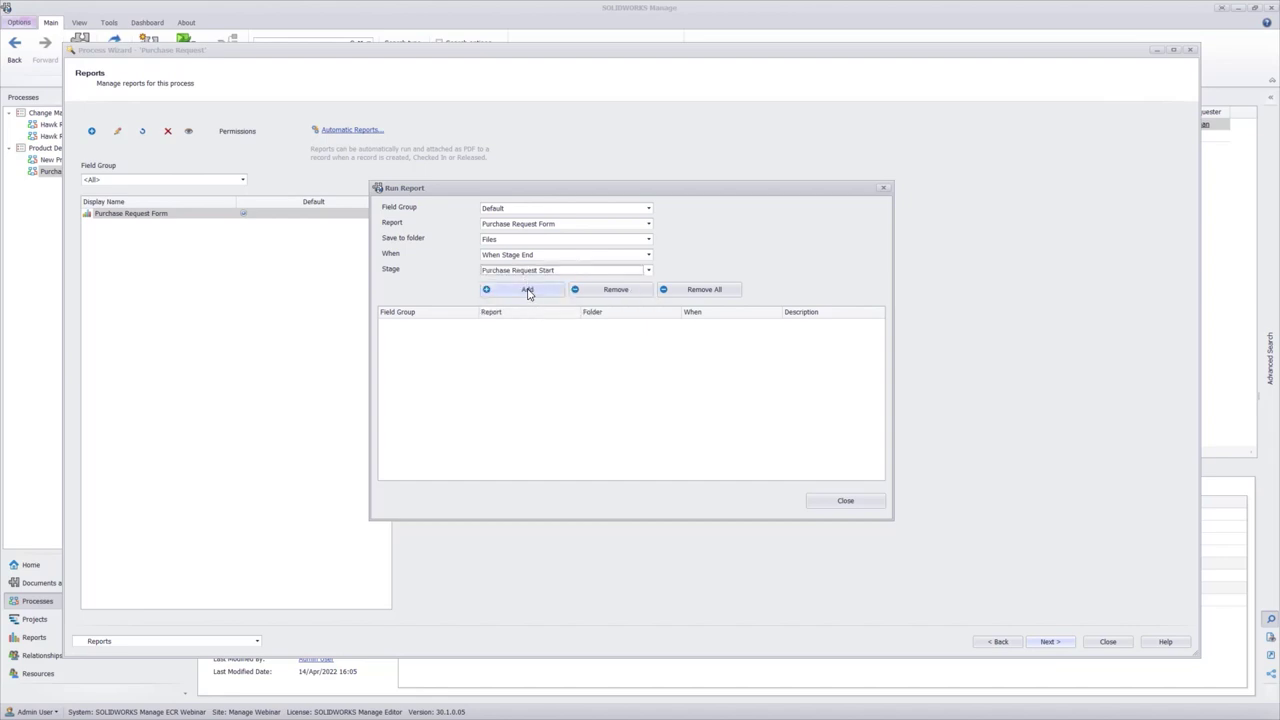
{"action": "left_click", "coordinate": [528, 290]}
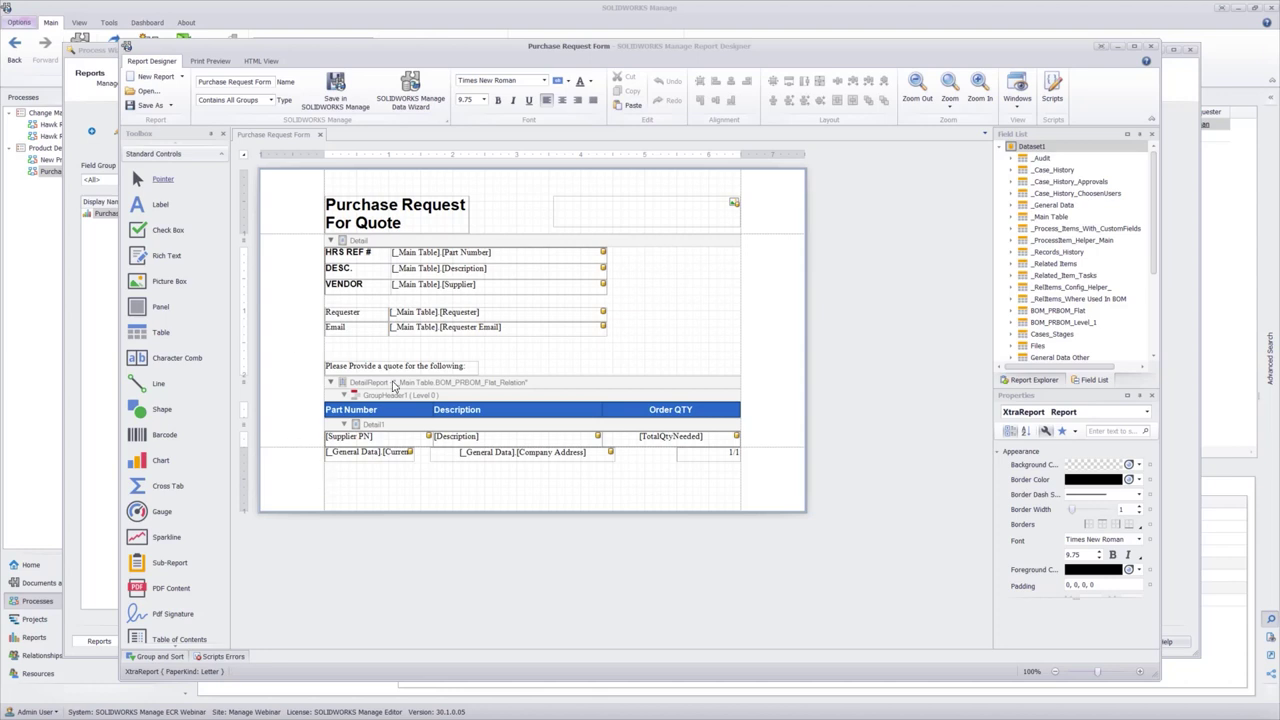
Inspect the supplier filter string on the report's BOM detail band, cancelling without changes
{"action": "left_click", "coordinate": [563, 388]}
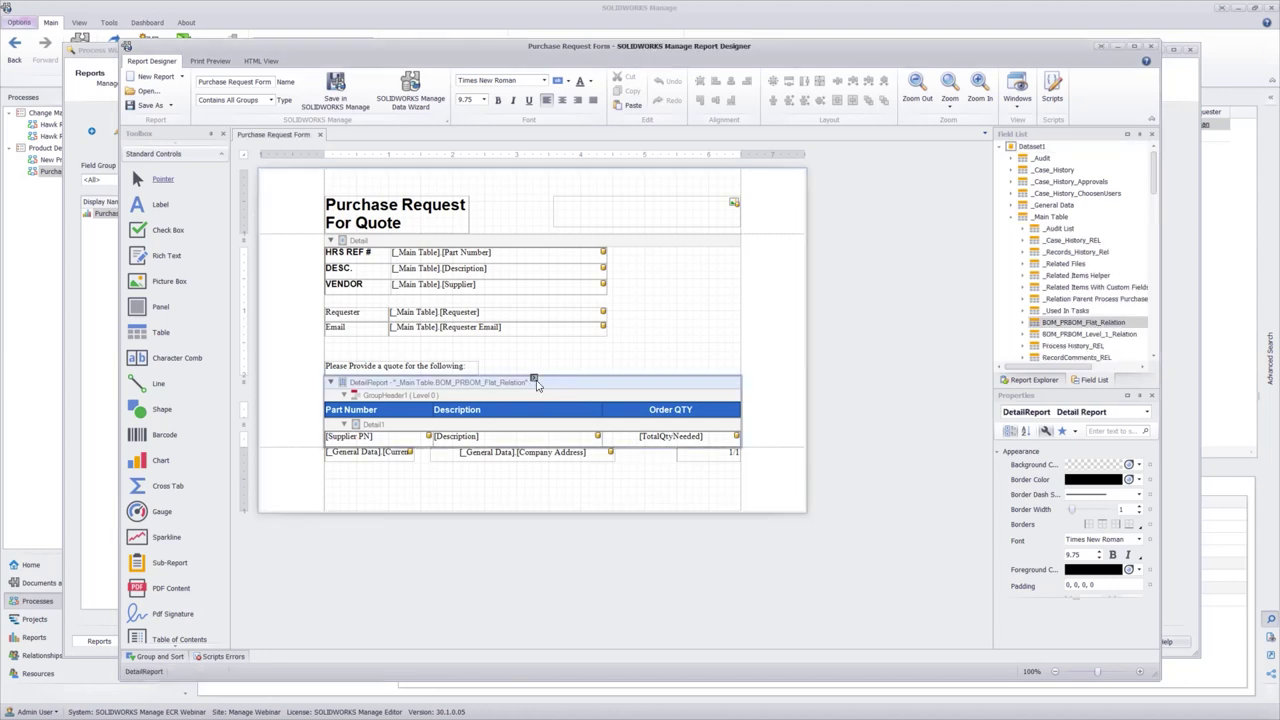
{"action": "left_click", "coordinate": [535, 380]}
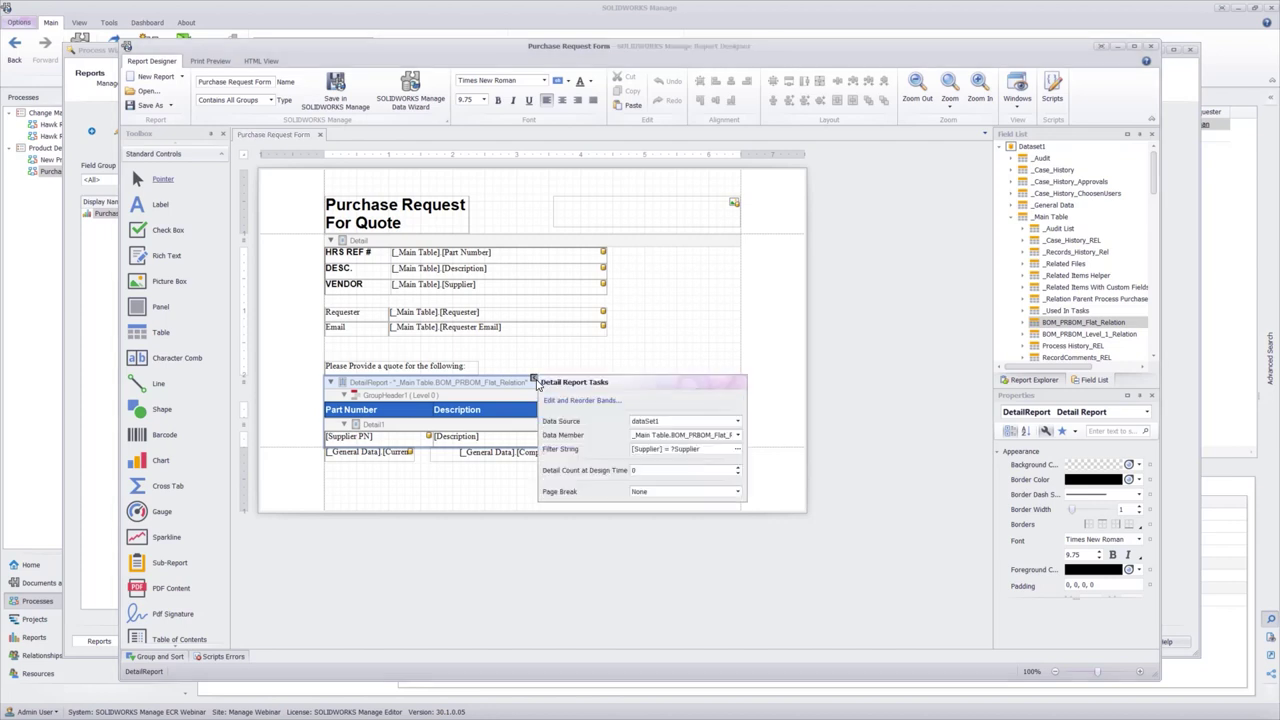
{"action": "left_click", "coordinate": [737, 452]}
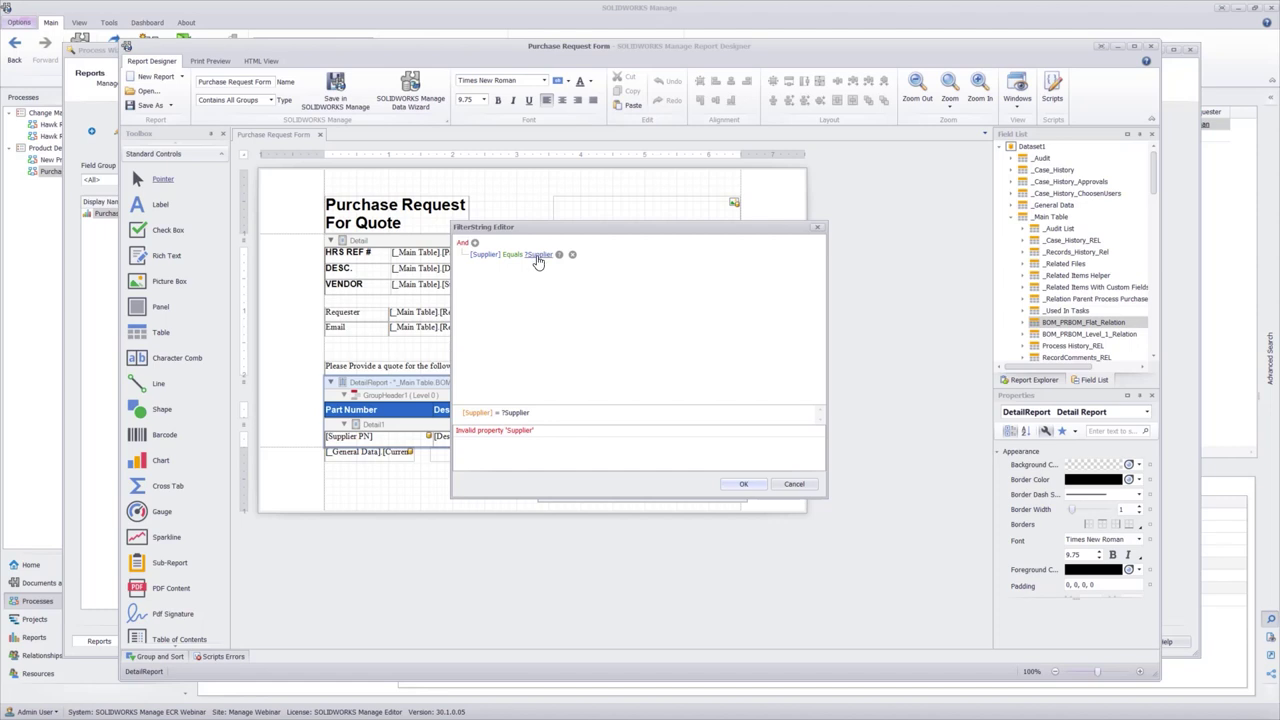
{"action": "left_click", "coordinate": [794, 484]}
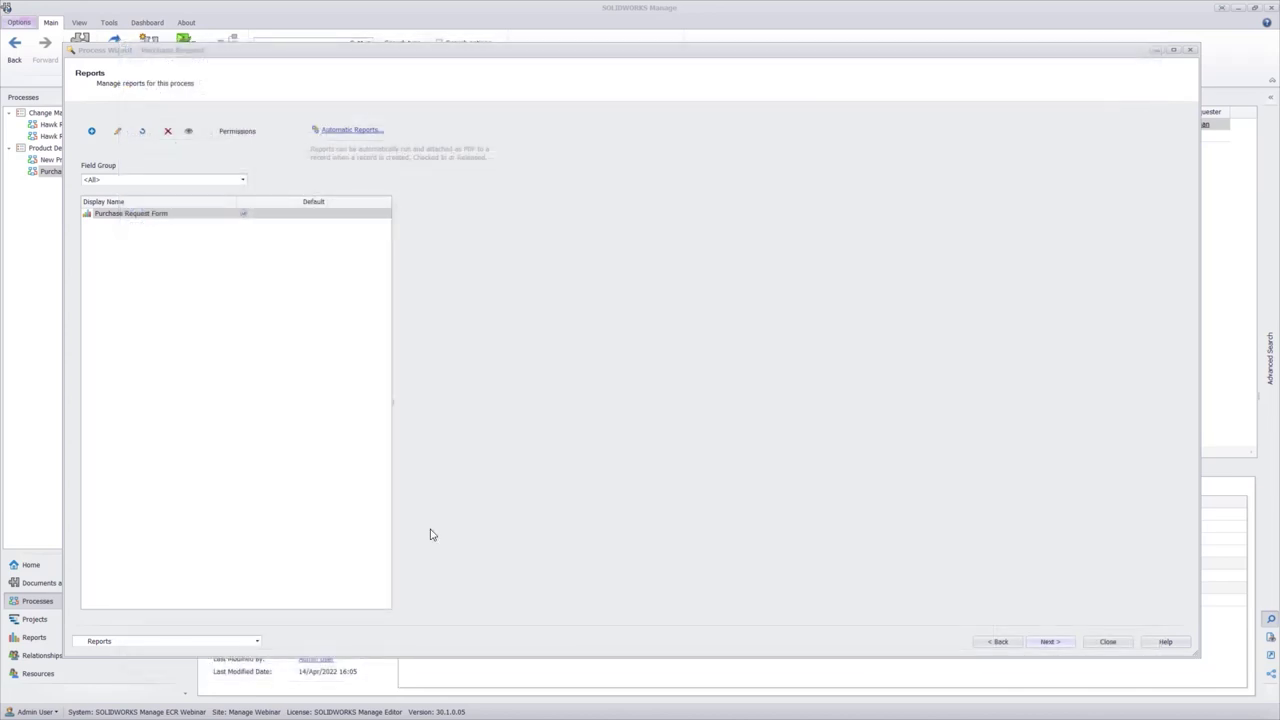
Switch the wizard to Workflow Properties and clear the diagram's stage selection
{"action": "left_click", "coordinate": [257, 641]}
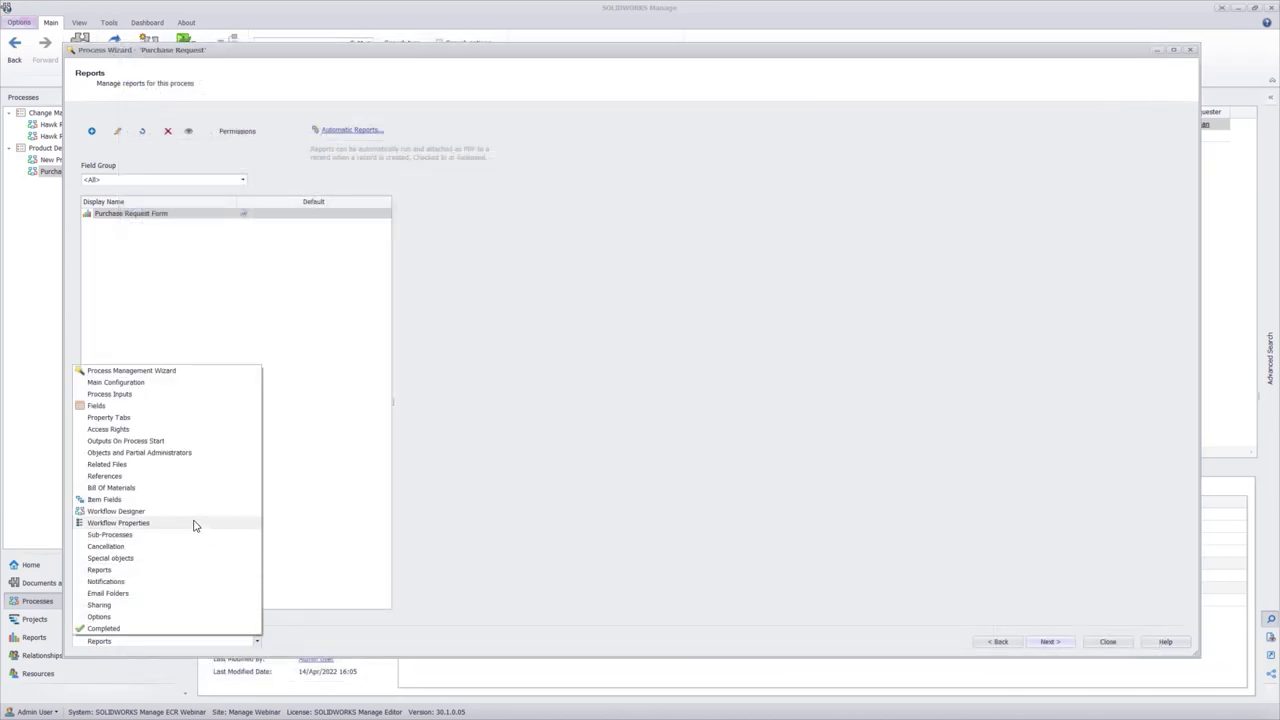
{"action": "left_click", "coordinate": [130, 523]}
{"action": "left_click", "coordinate": [473, 397]}
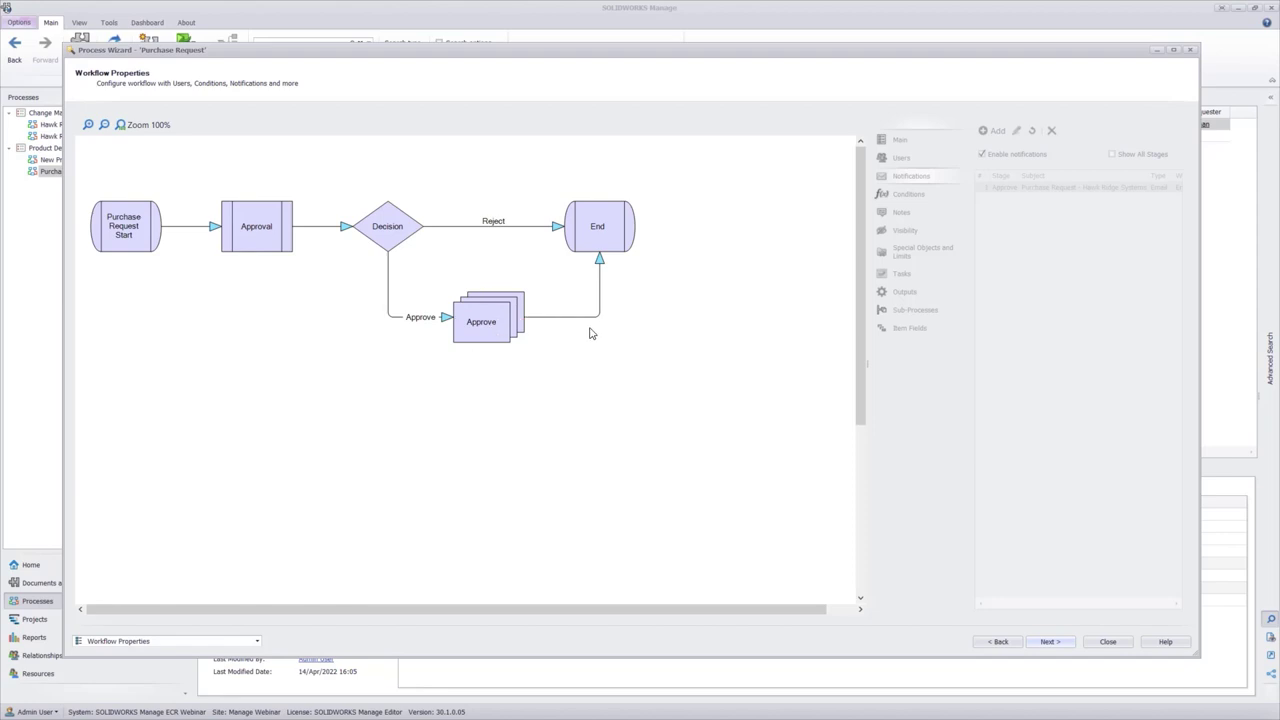
Select the Approve stage to list its 'Purchase Request - Hawk Ridge Systems' email notification
{"action": "left_click", "coordinate": [621, 245]}
{"action": "left_click", "coordinate": [165, 267]}
{"action": "left_click", "coordinate": [129, 245]}
{"action": "left_click", "coordinate": [270, 237]}
{"action": "left_click", "coordinate": [247, 346]}
{"action": "left_click", "coordinate": [249, 226]}
{"action": "left_click", "coordinate": [266, 338]}
{"action": "left_click", "coordinate": [484, 318]}
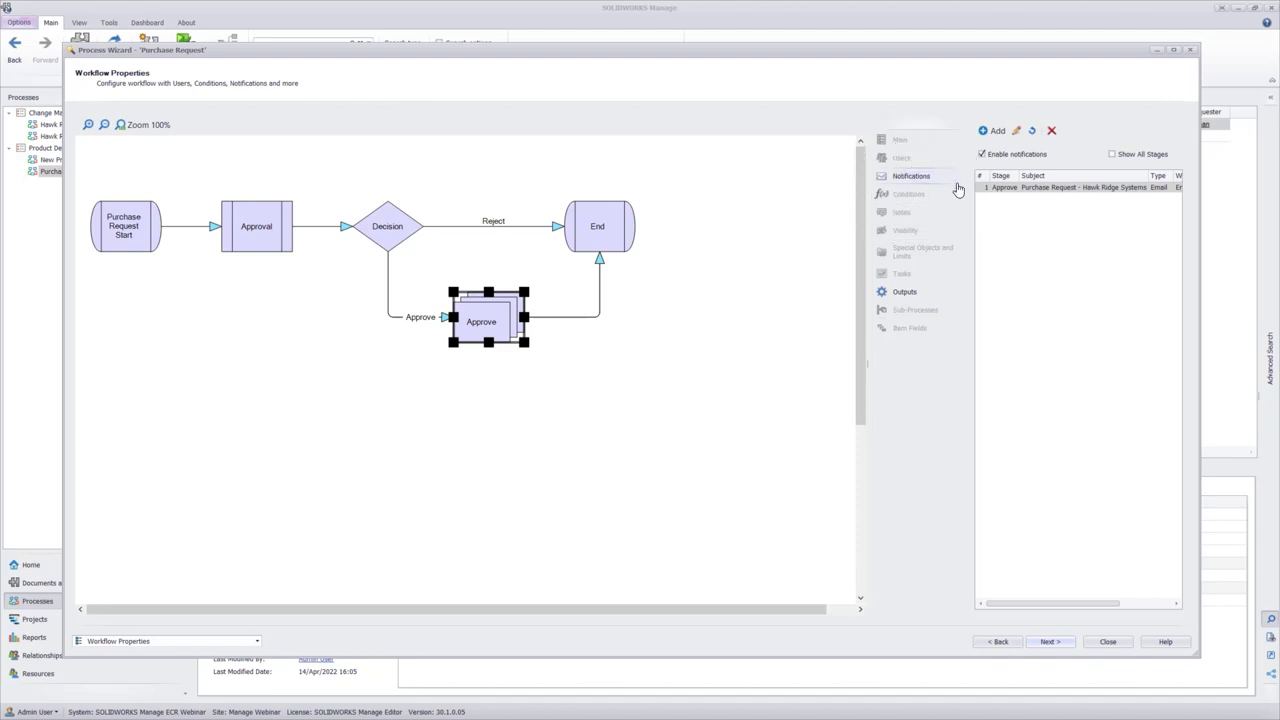
Enable the Approve stage's email notification and review its Email and Attachments settings
{"action": "double_click", "coordinate": [1016, 188]}
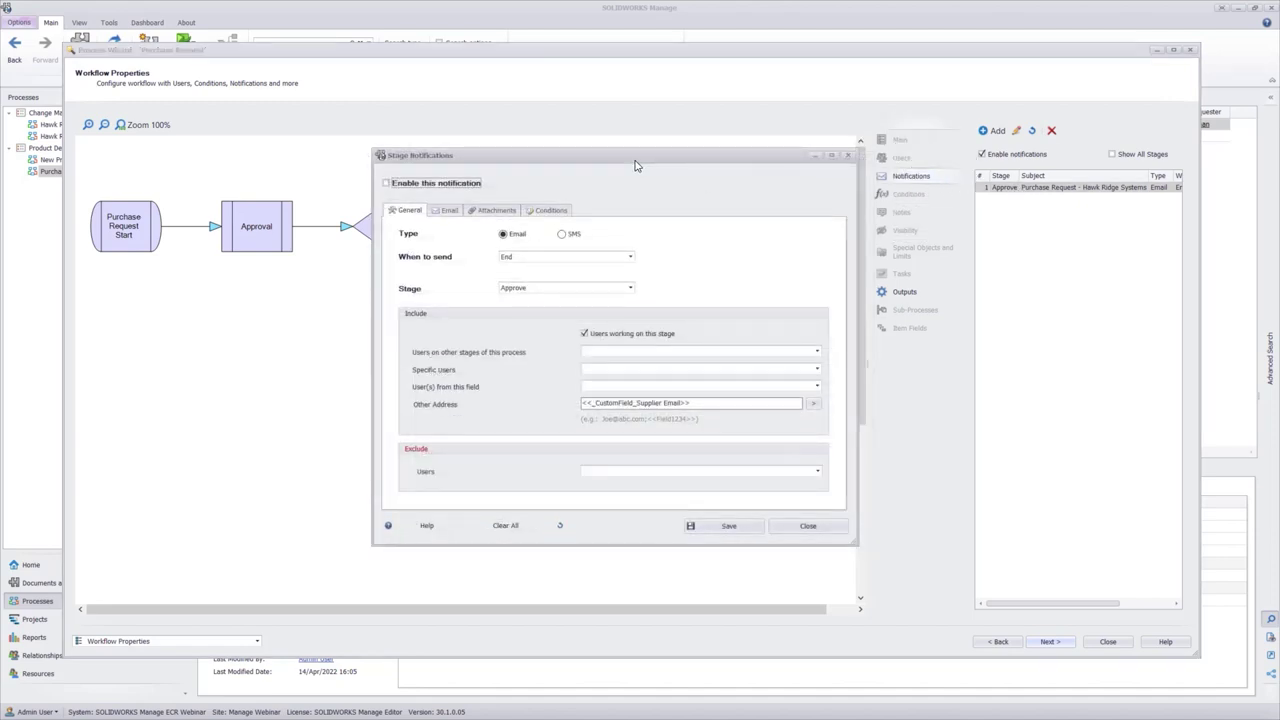
{"action": "left_click", "coordinate": [387, 183]}
{"action": "left_click", "coordinate": [446, 212]}
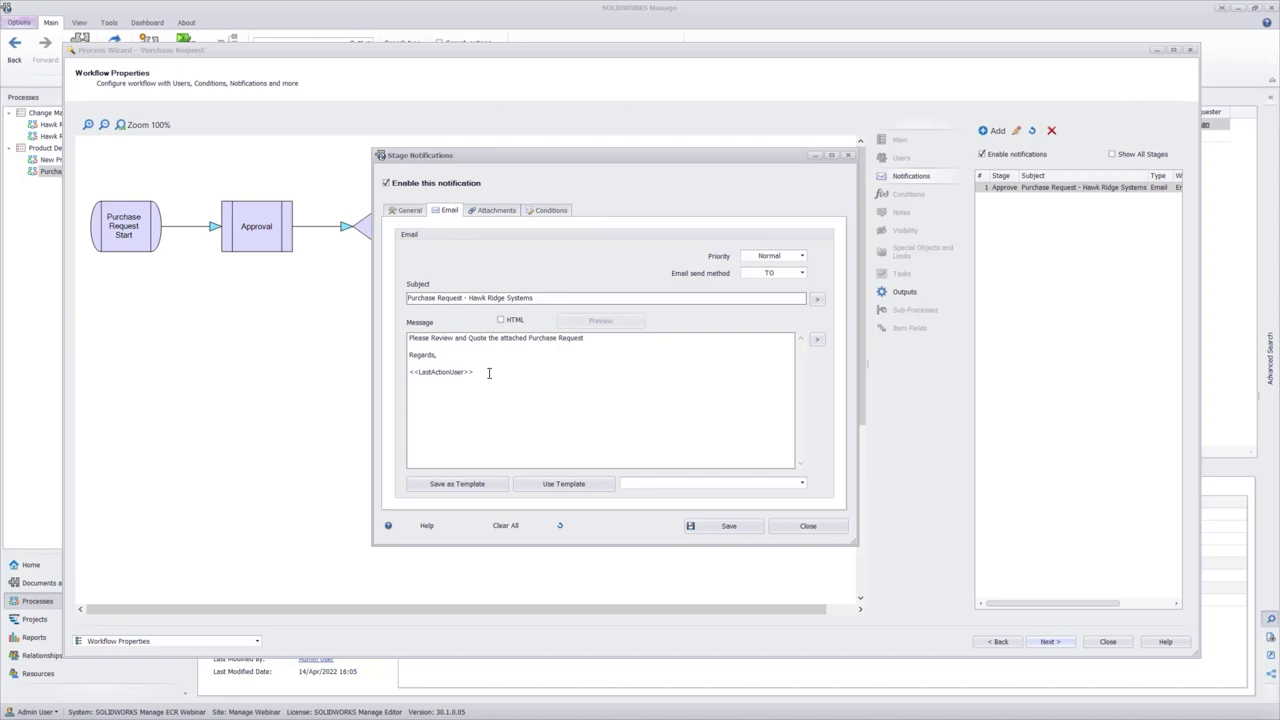
{"action": "left_click", "coordinate": [492, 216]}
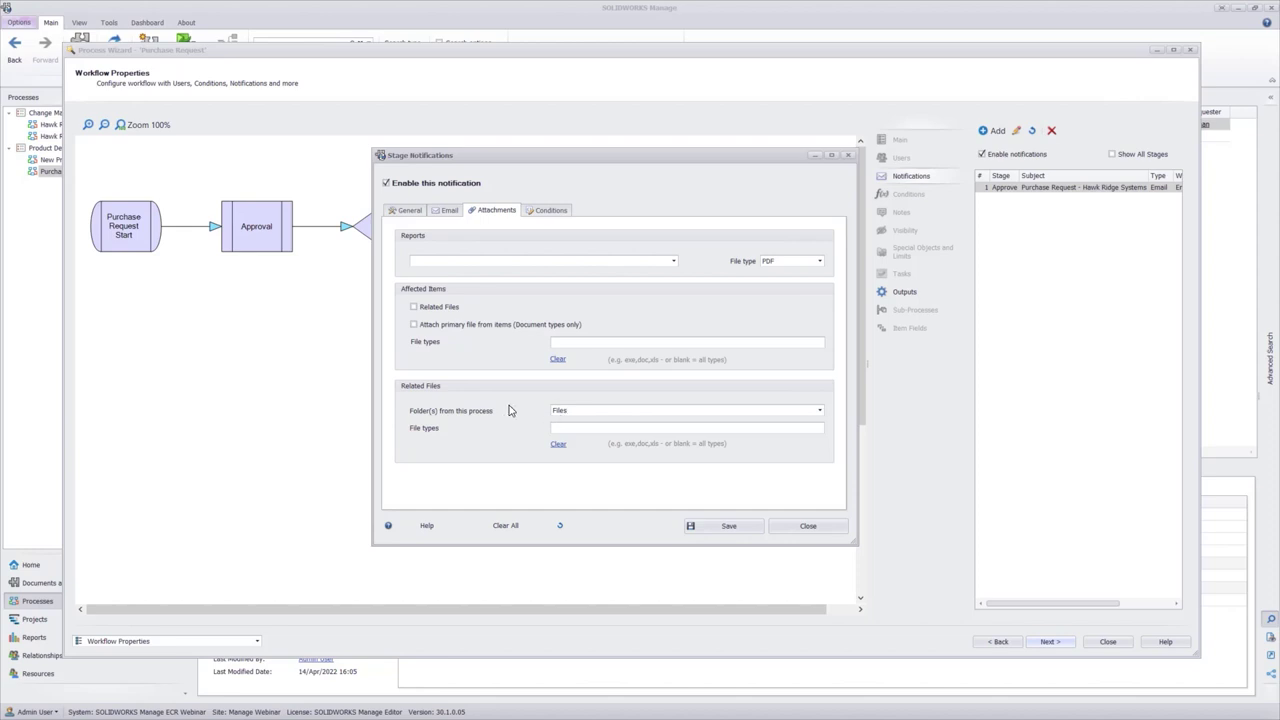
{"action": "left_click", "coordinate": [807, 526]}
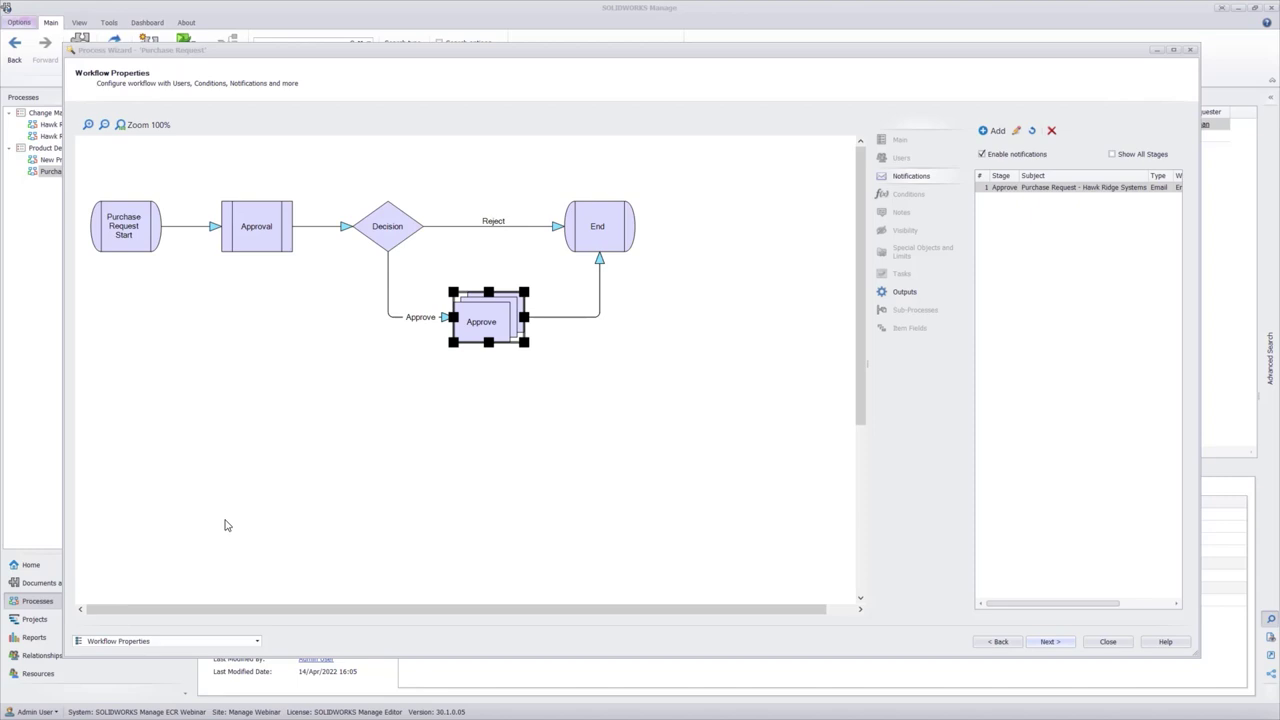
Jump to the Completed page and finish the process wizard
{"action": "left_click", "coordinate": [258, 645]}
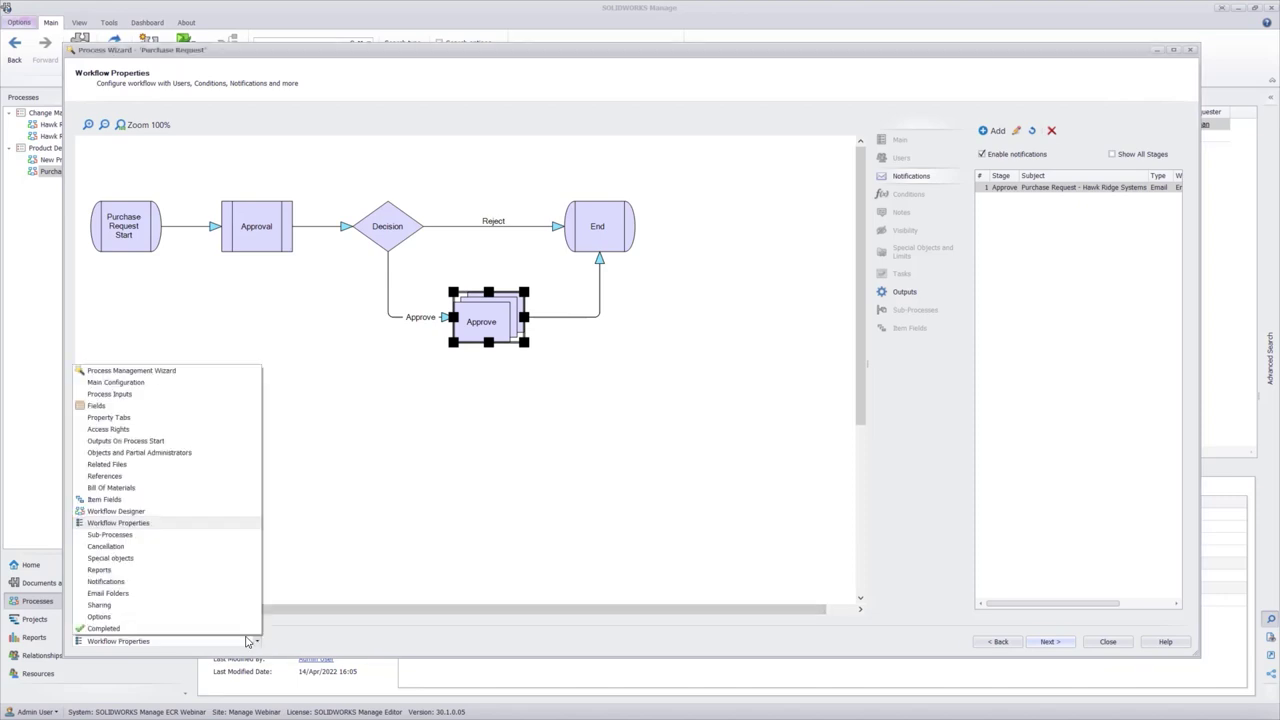
{"action": "left_click", "coordinate": [237, 631]}
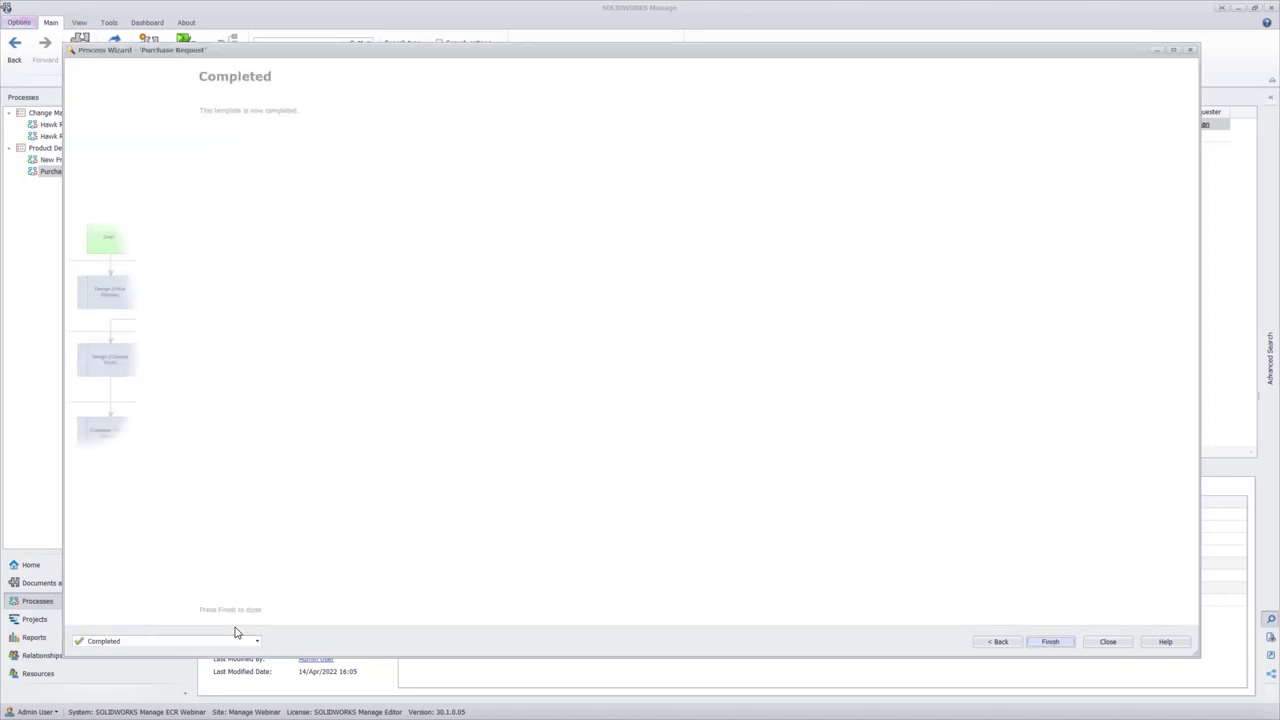
{"action": "left_click", "coordinate": [1049, 648]}
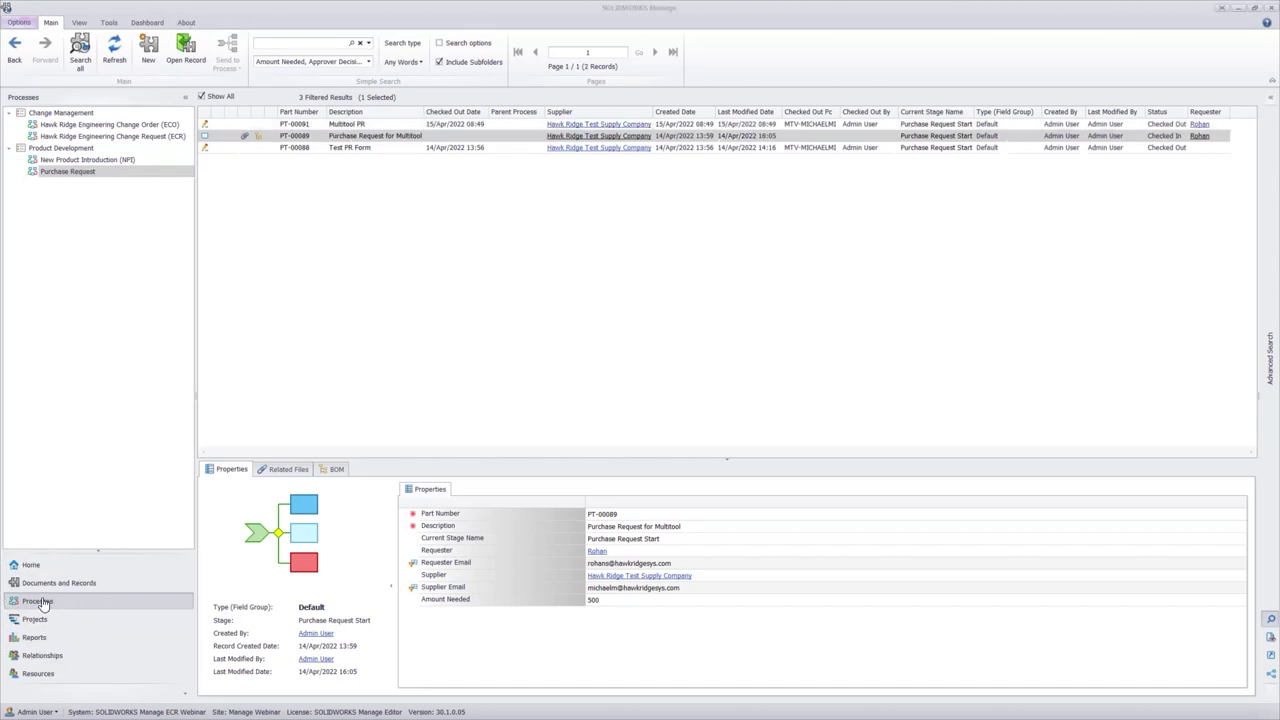
Start a new purchase request described as 'Multitool PR' and choose its requester
{"action": "left_click", "coordinate": [83, 176]}
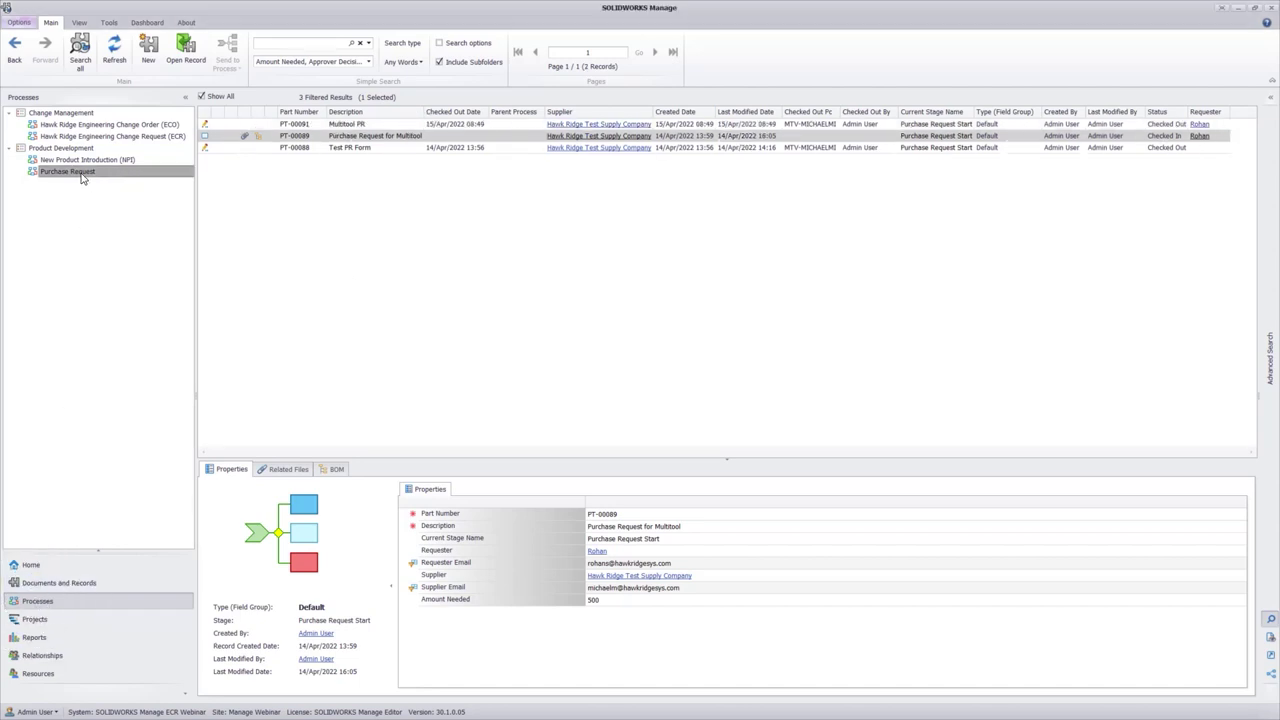
{"action": "left_click", "coordinate": [148, 60]}
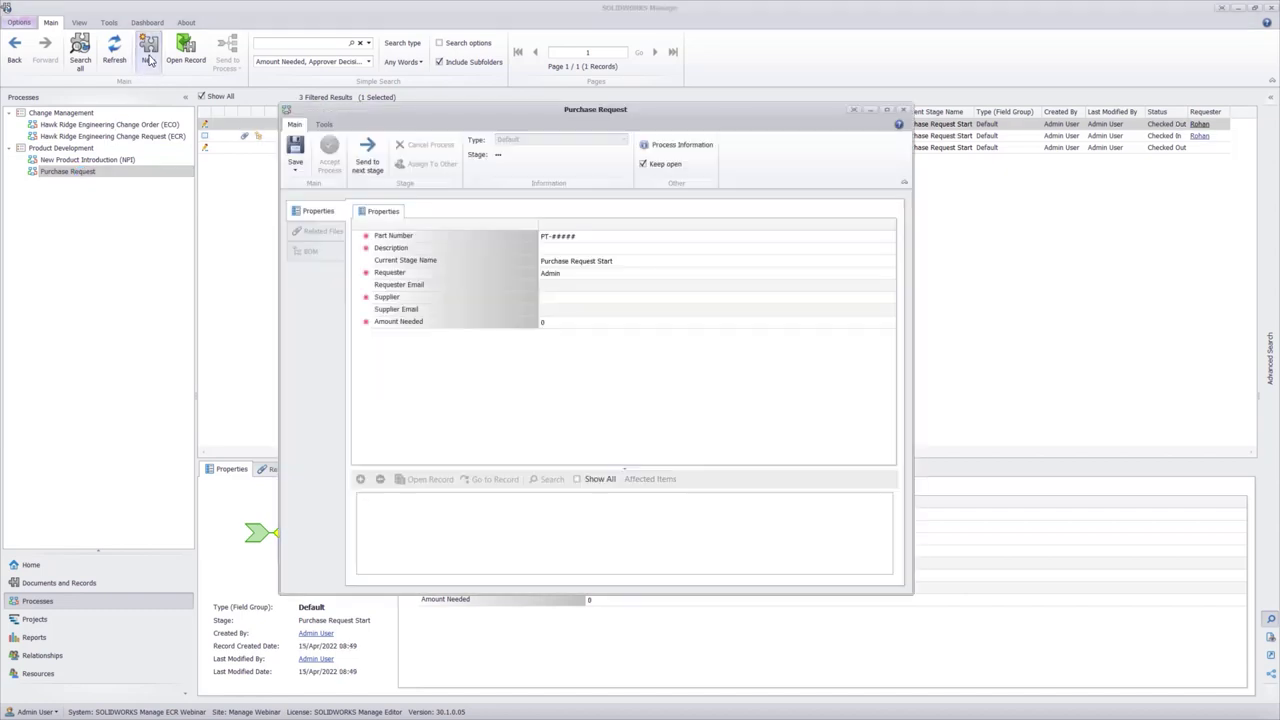
{"action": "left_click", "coordinate": [603, 246]}
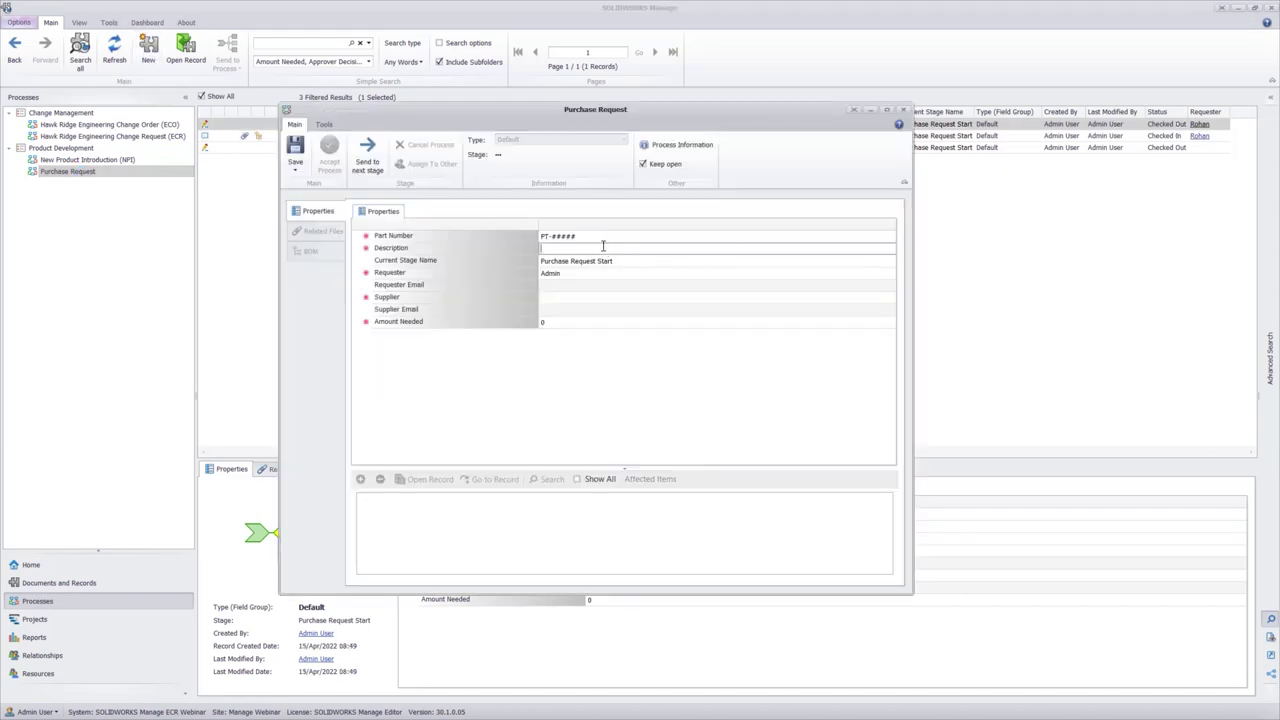
{"action": "type", "text": "Multitool PR"}
{"action": "double_click", "coordinate": [567, 276]}
{"action": "scroll", "coordinate": [555, 380], "scroll_direction": "down", "scroll_amount": 3}
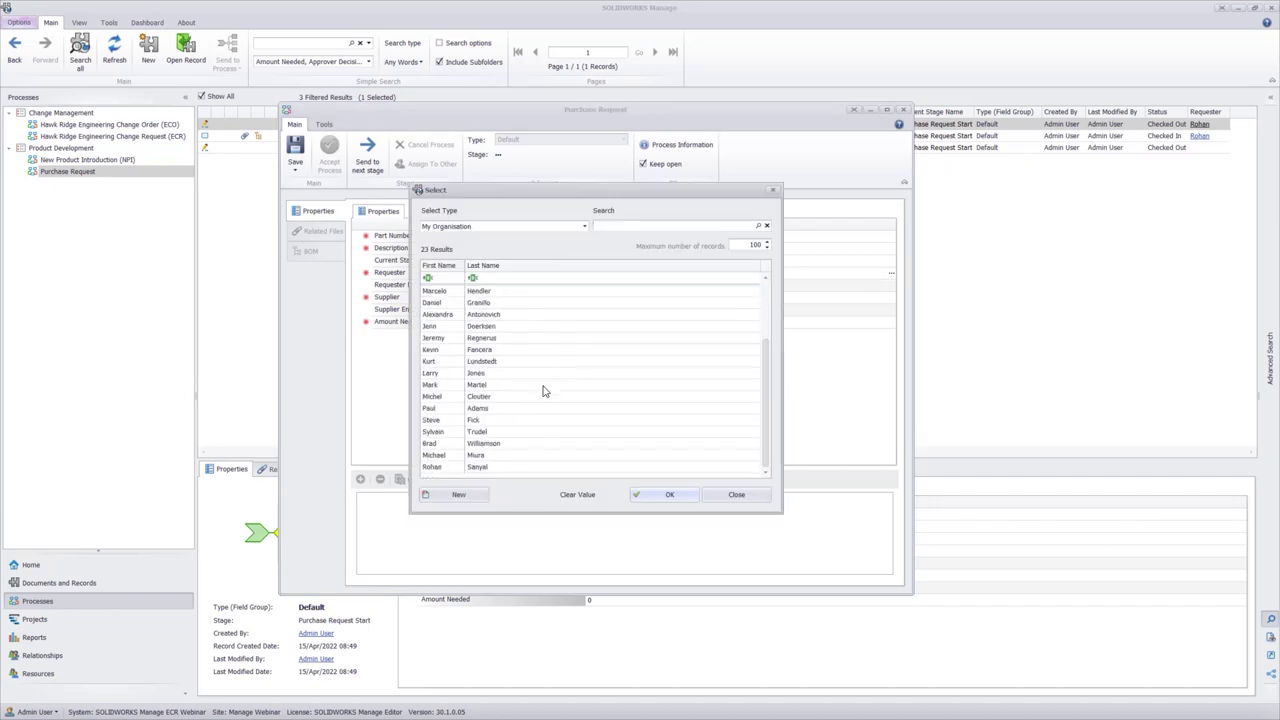
{"action": "left_click", "coordinate": [432, 467]}
{"action": "left_click", "coordinate": [670, 494]}
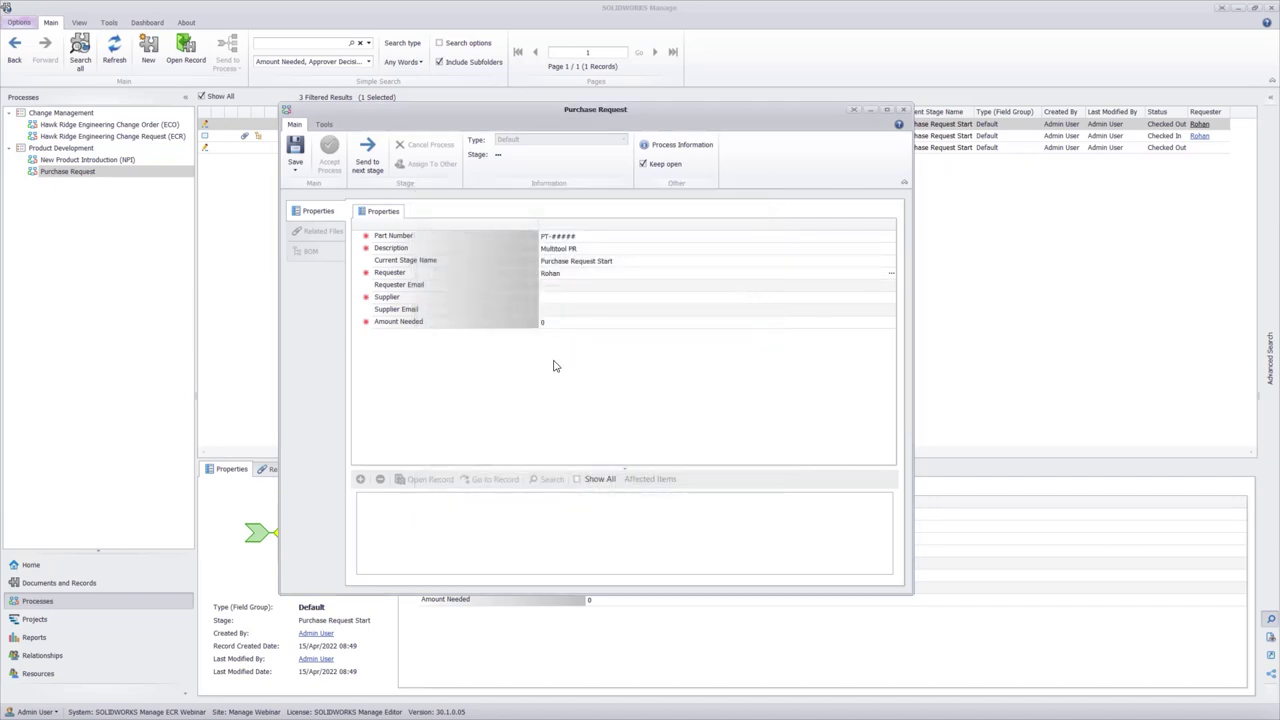
Set the supplier to Hawk Ridge Test Supply Company, save, and enter Amount Needed 500
{"action": "double_click", "coordinate": [565, 300]}
{"action": "scroll", "coordinate": [470, 420], "scroll_direction": "down", "scroll_amount": 1}
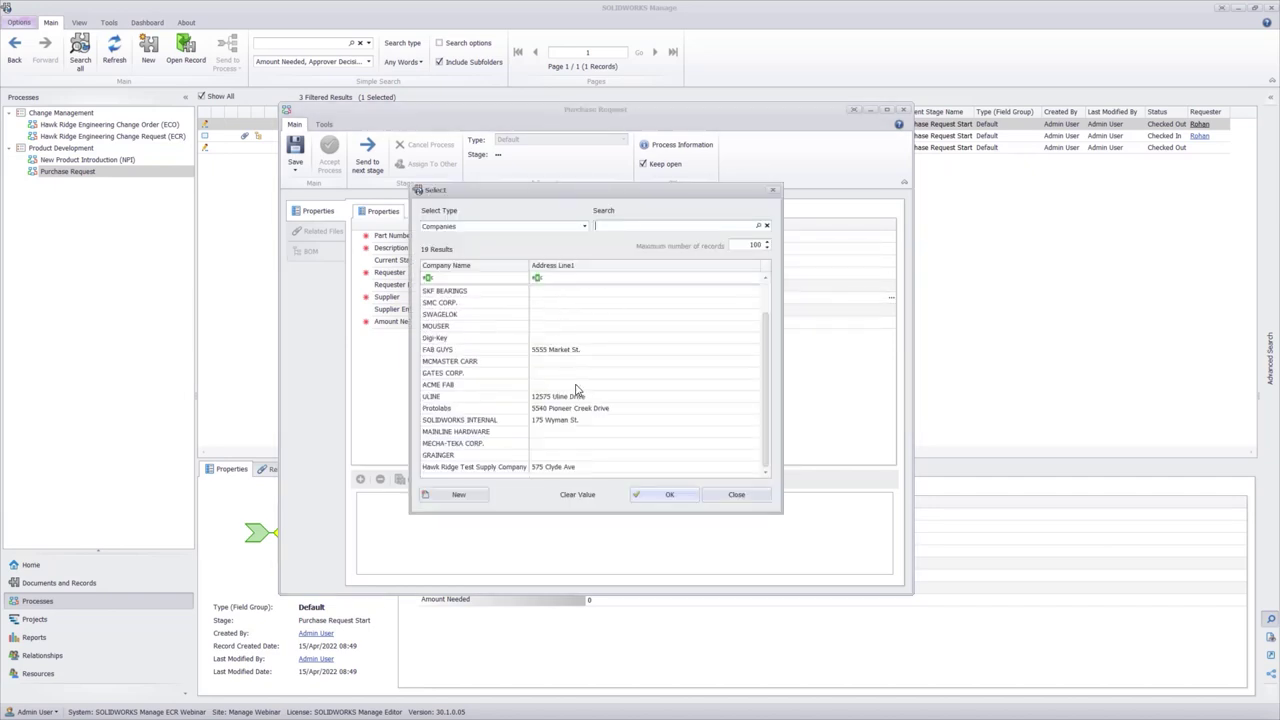
{"action": "left_click", "coordinate": [467, 468]}
{"action": "left_click", "coordinate": [668, 494]}
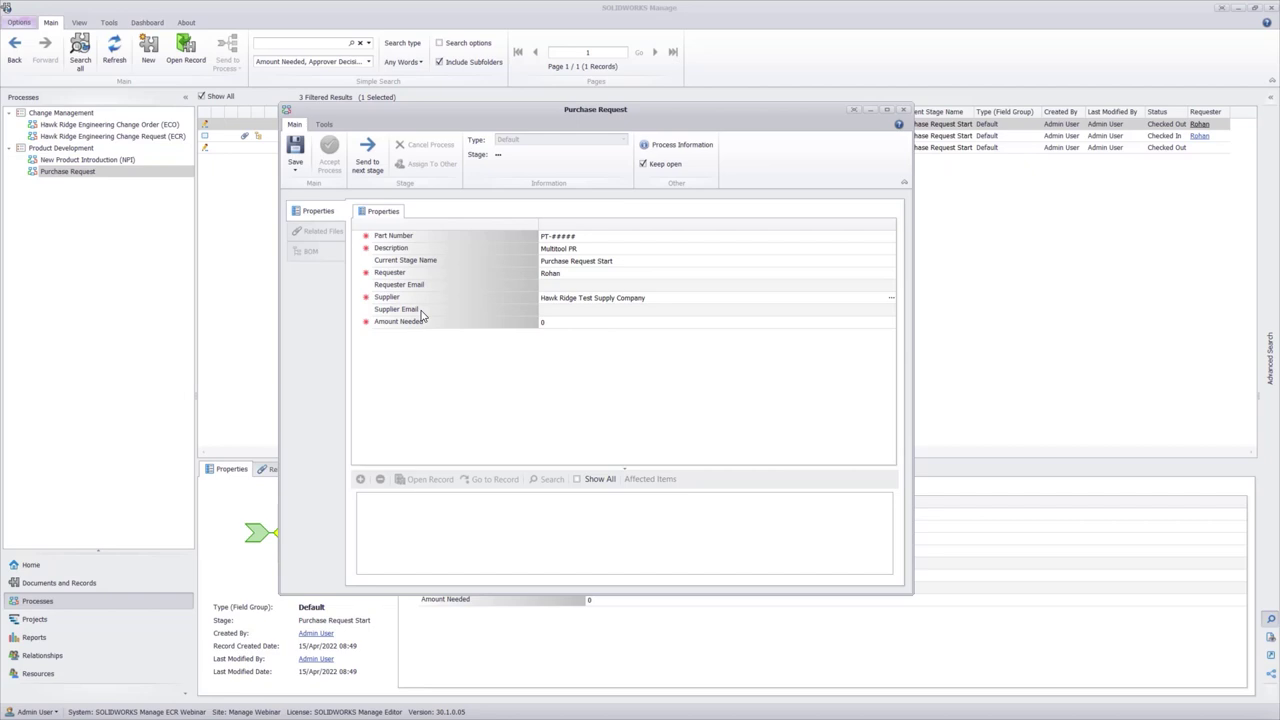
{"action": "left_click", "coordinate": [295, 146]}
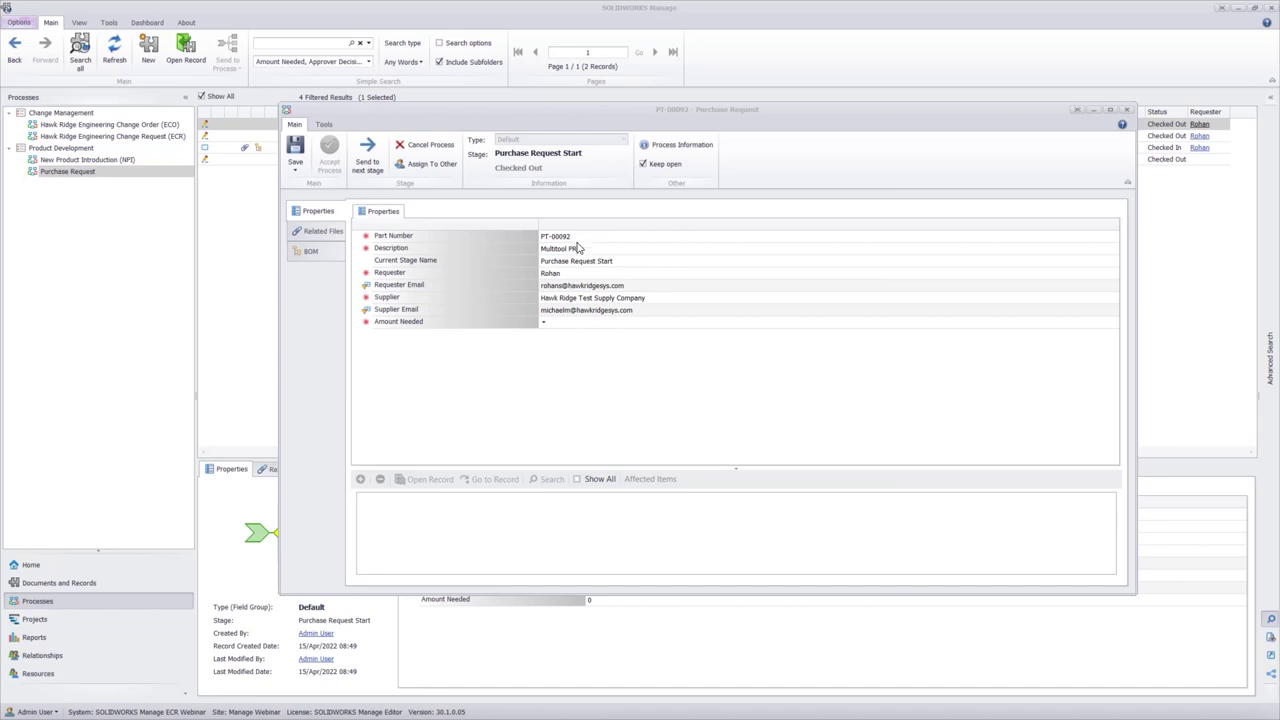
{"action": "left_click", "coordinate": [558, 322]}
{"action": "type", "text": "500"}
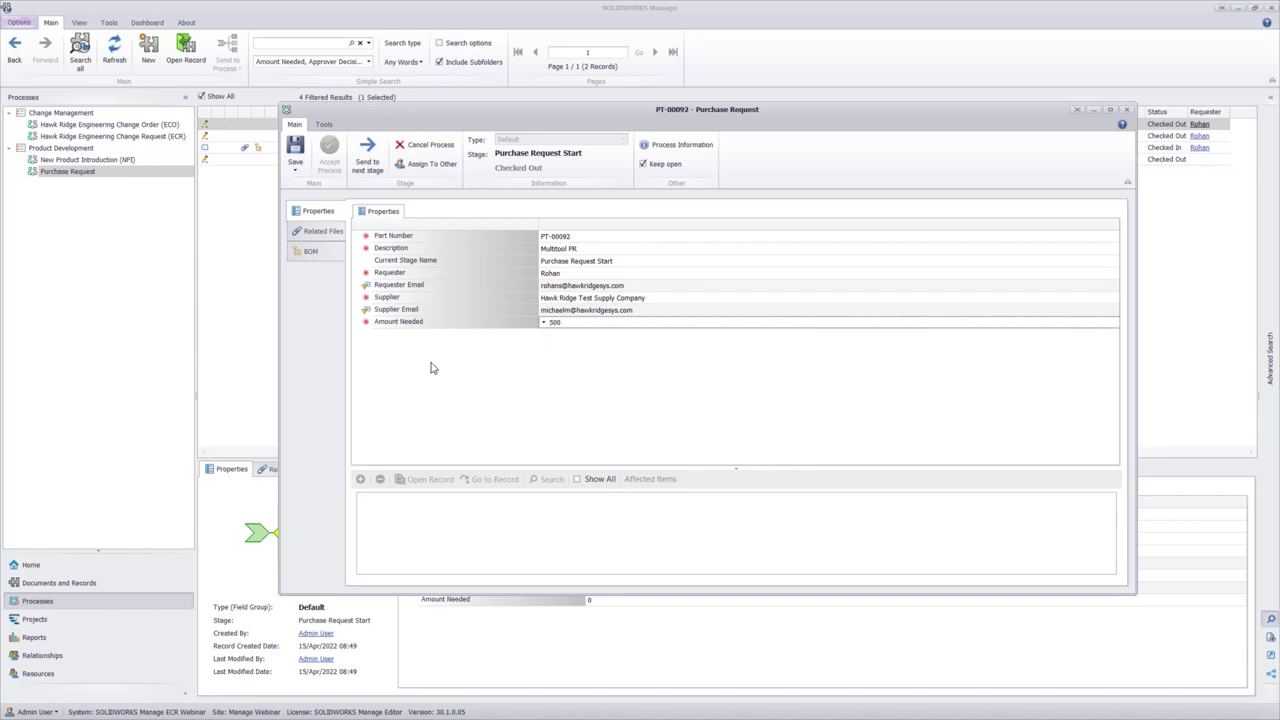
Copy the Procurement BOM variant of BOM-00004 into the request's editable BOM
{"action": "left_click", "coordinate": [314, 261]}
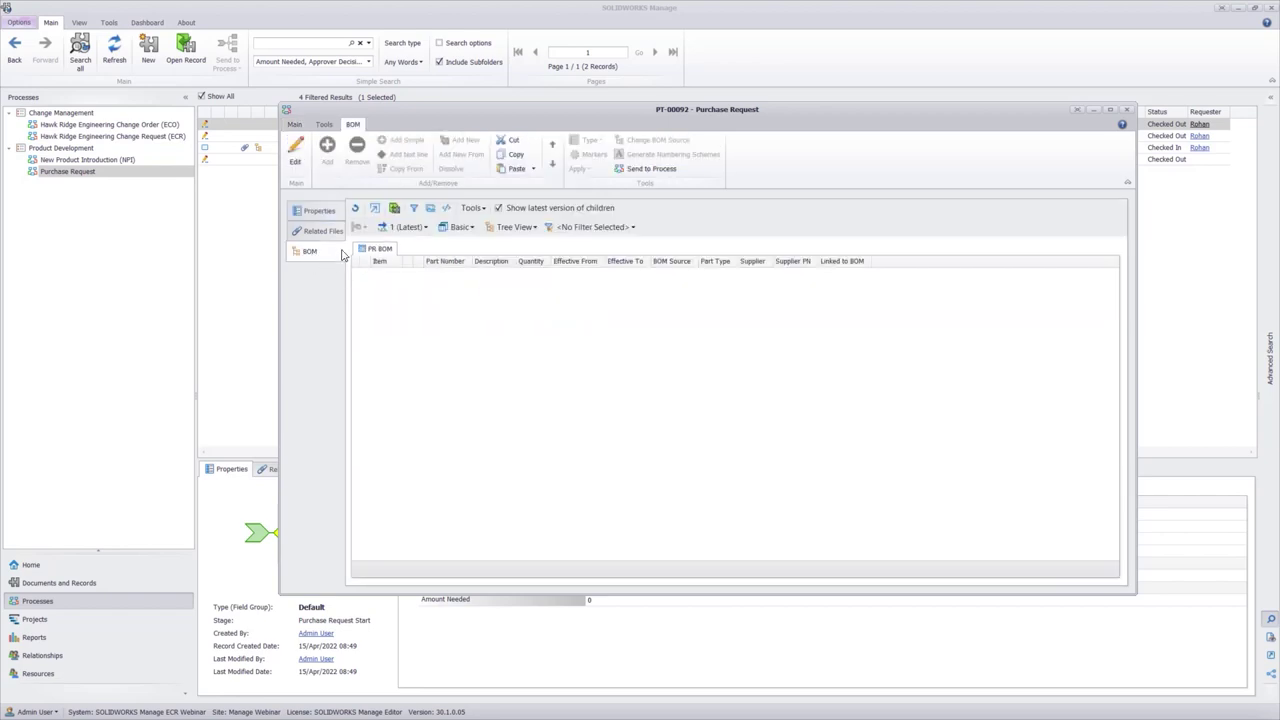
{"action": "left_click", "coordinate": [297, 152]}
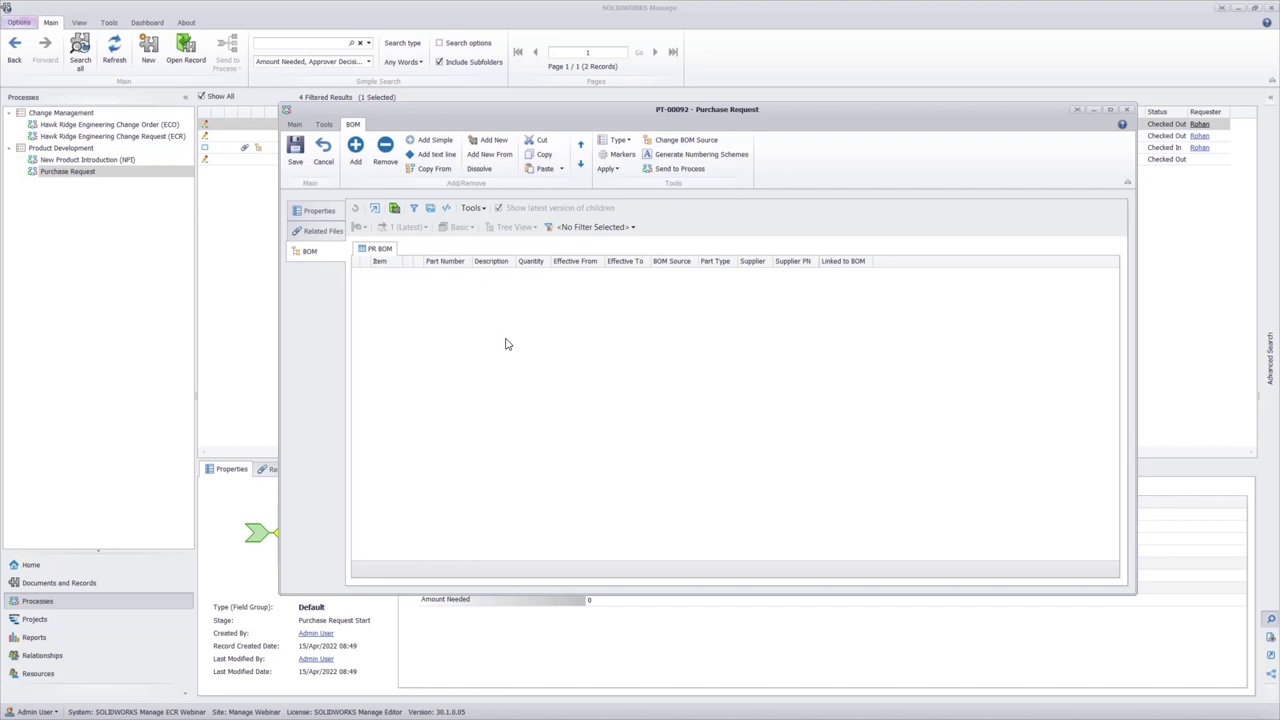
{"action": "left_click", "coordinate": [435, 170]}
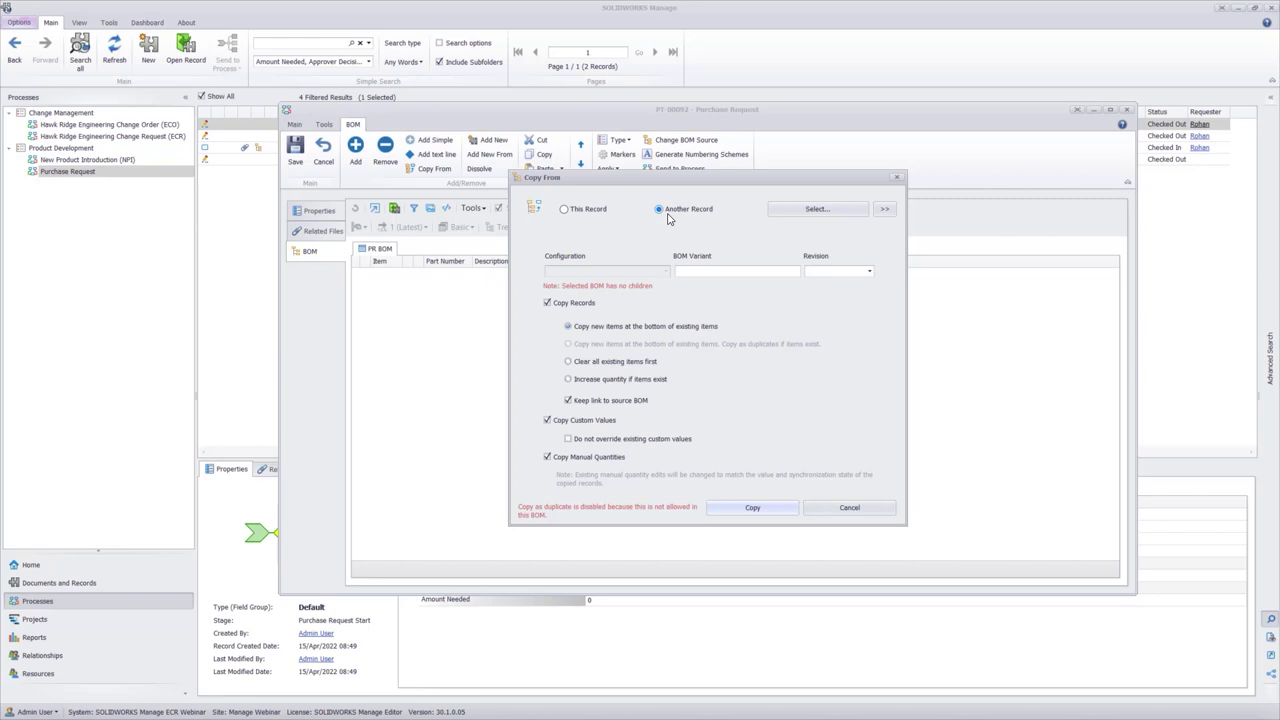
{"action": "left_click", "coordinate": [794, 216]}
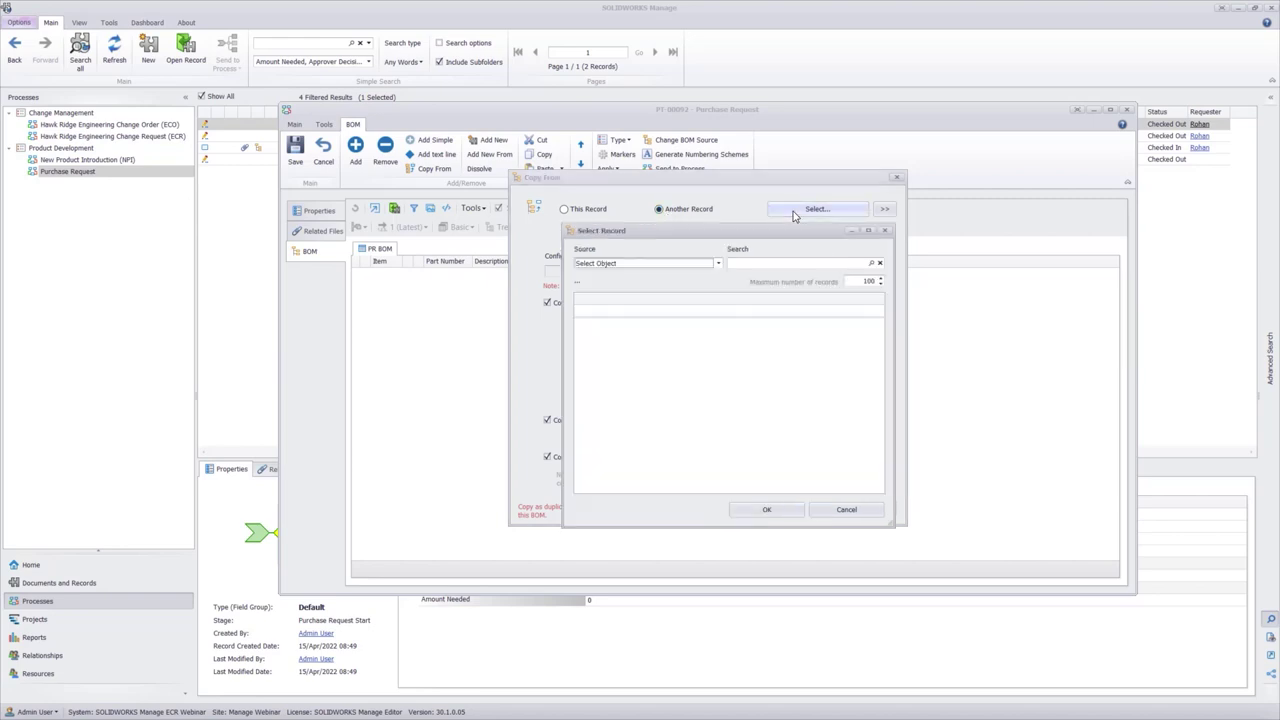
{"action": "left_click", "coordinate": [716, 263]}
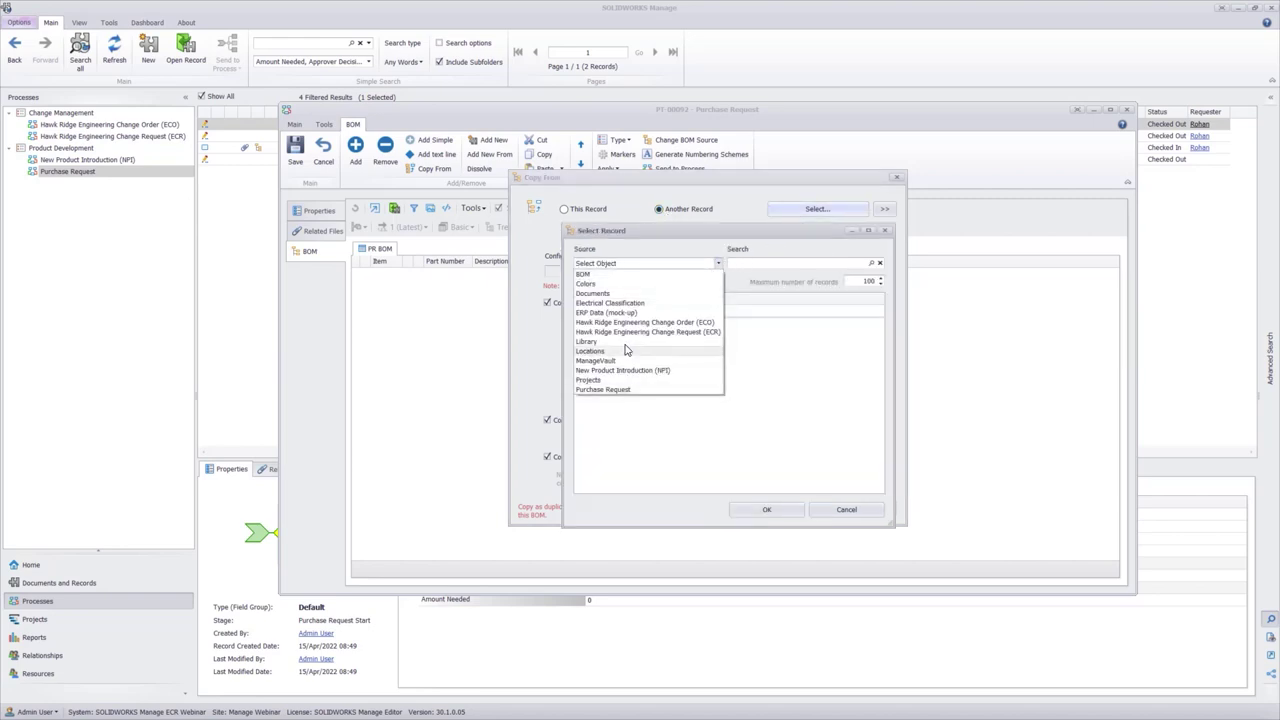
{"action": "left_click", "coordinate": [583, 274]}
{"action": "left_click", "coordinate": [735, 325]}
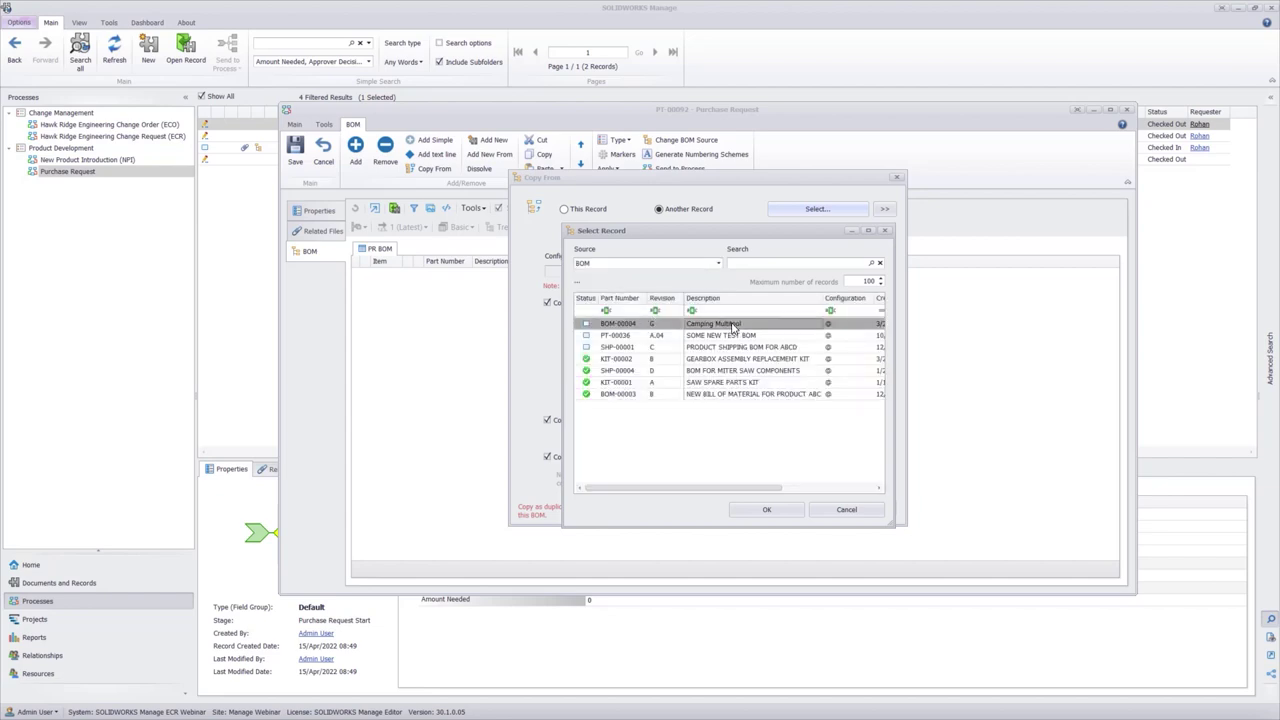
{"action": "left_click", "coordinate": [771, 509]}
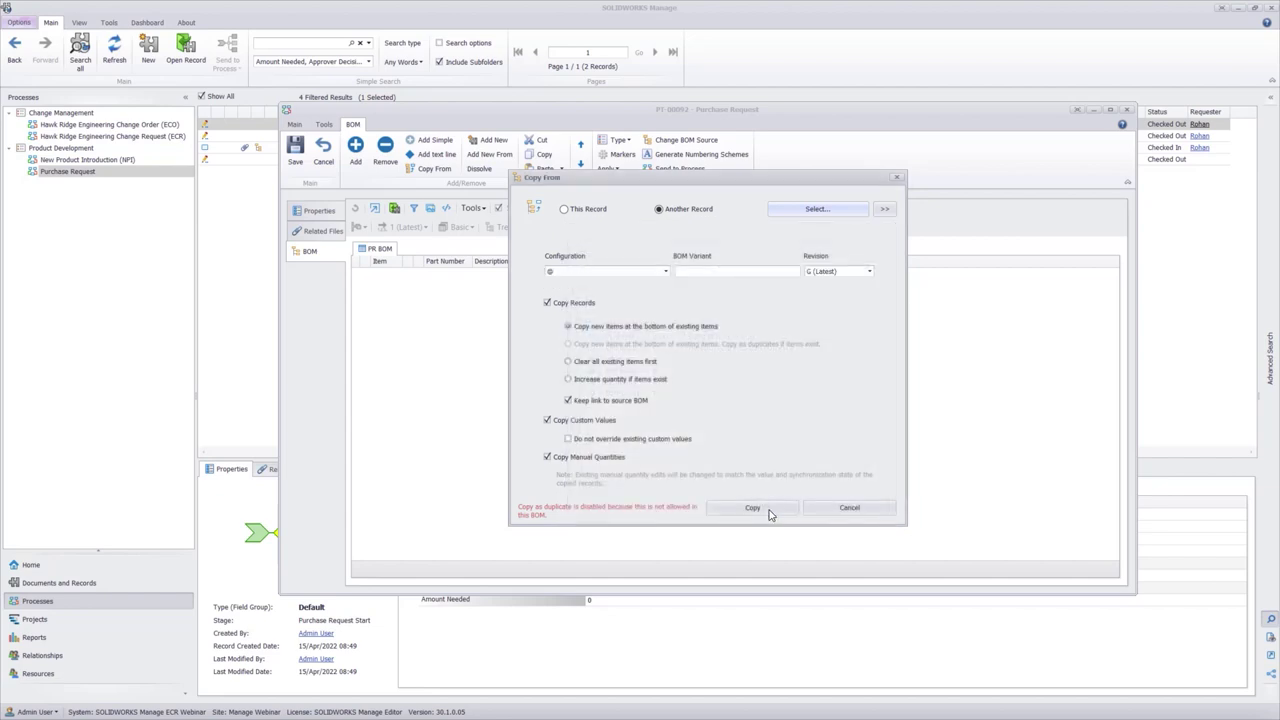
{"action": "left_click", "coordinate": [760, 272]}
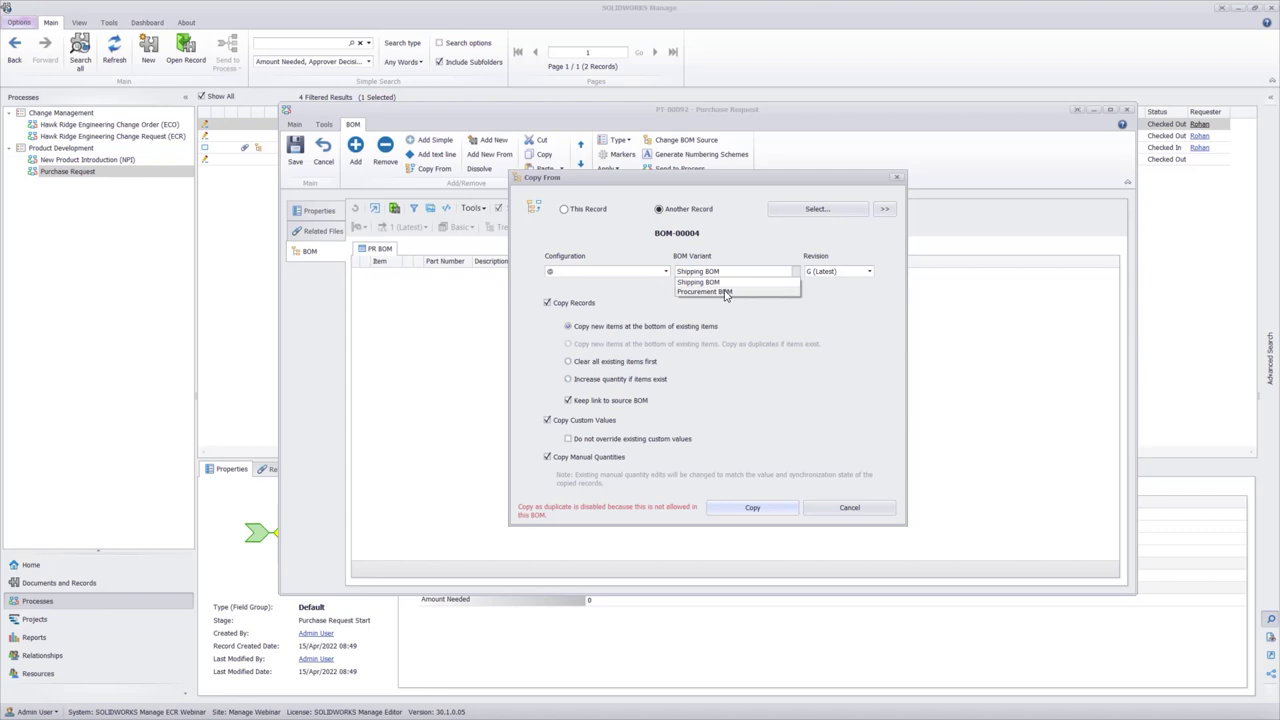
{"action": "left_click", "coordinate": [724, 290]}
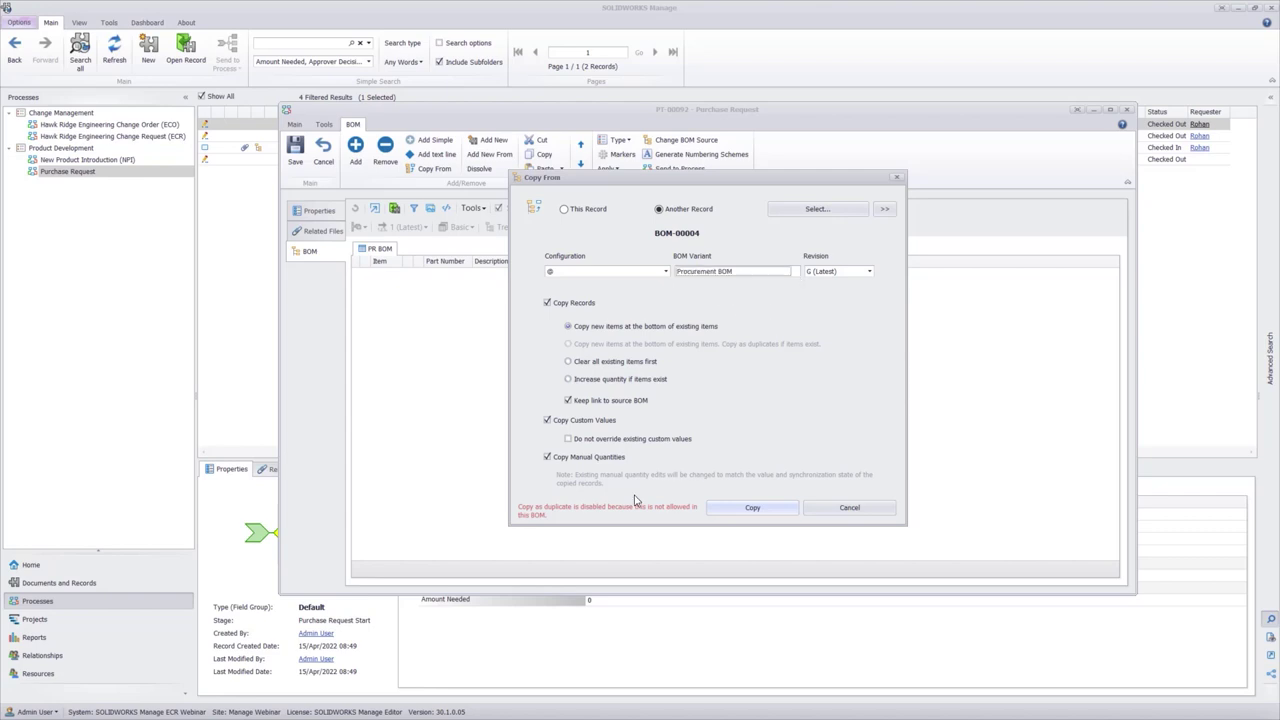
{"action": "left_click", "coordinate": [752, 509]}
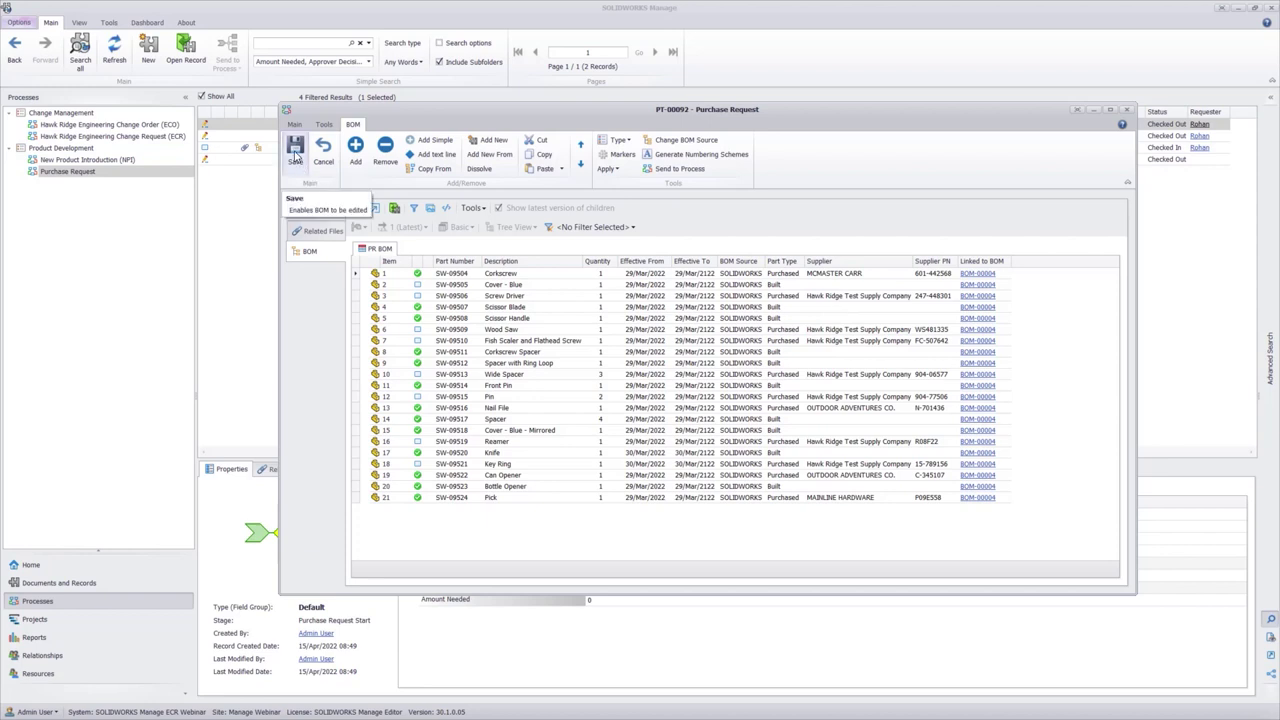
Save the copied BOM and confirm sending PT-00092 to the next stage
{"action": "left_click", "coordinate": [296, 155]}
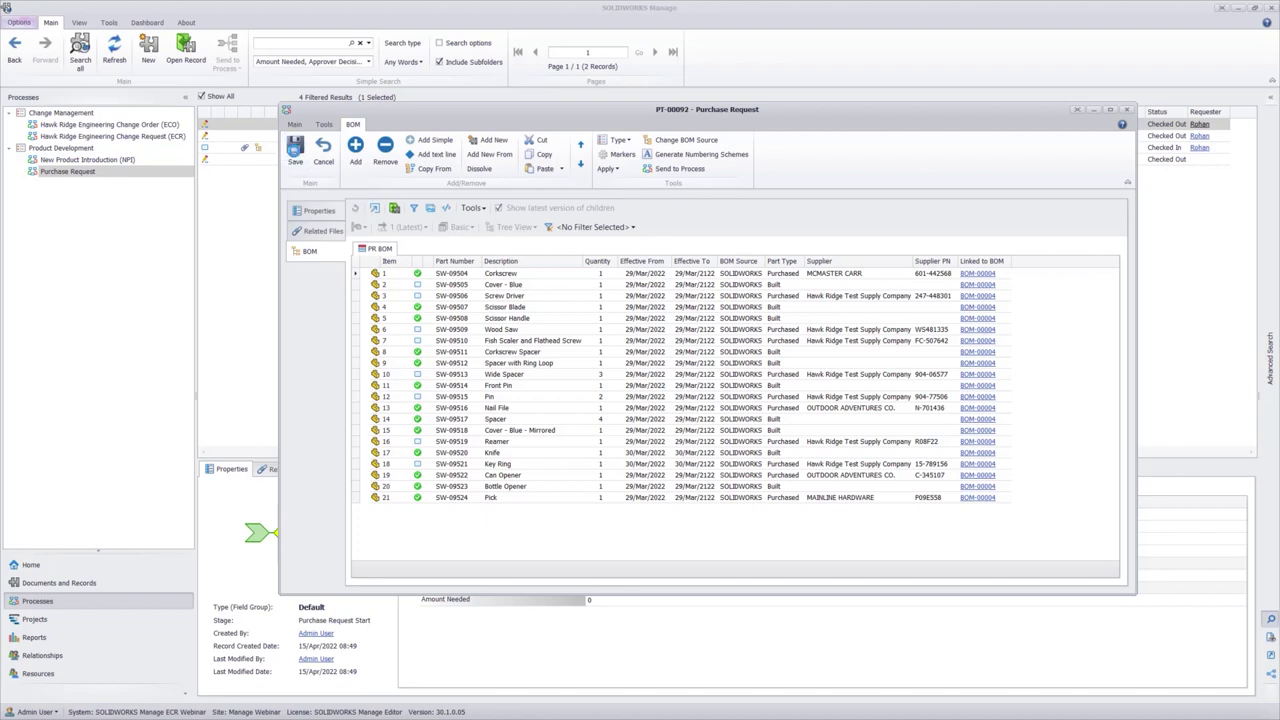
{"action": "left_click", "coordinate": [319, 210]}
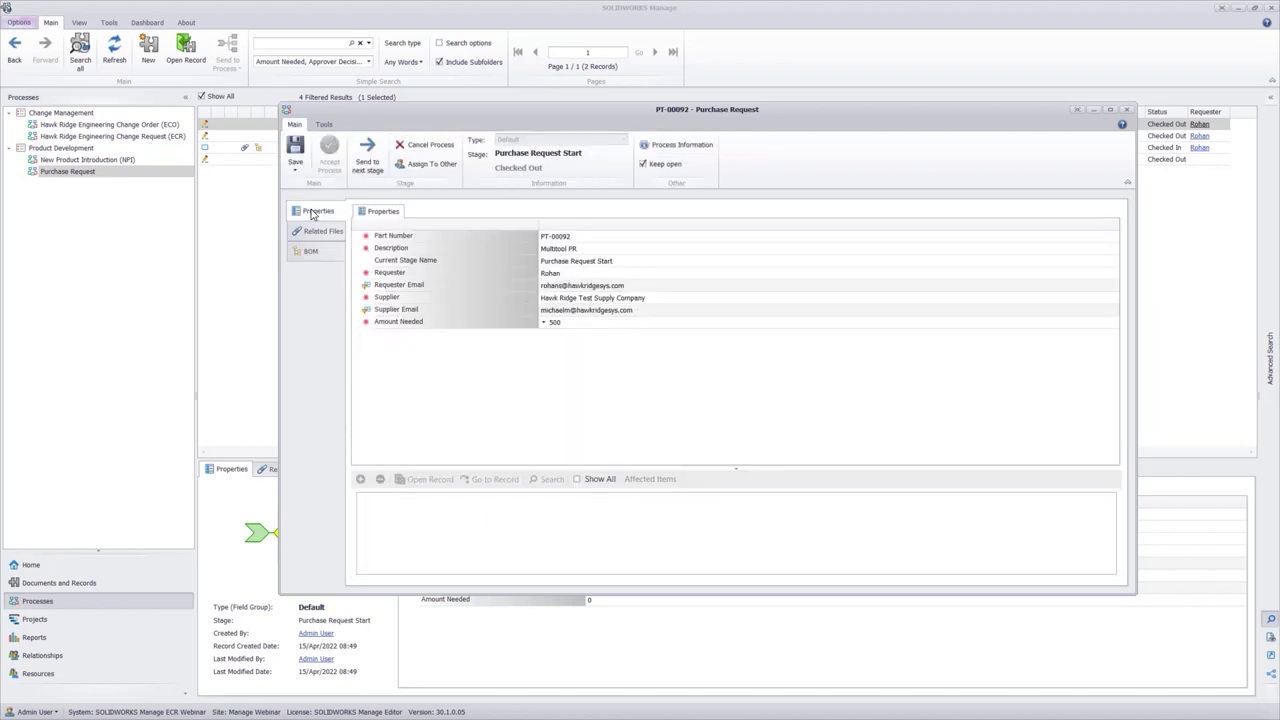
{"action": "left_click", "coordinate": [365, 158]}
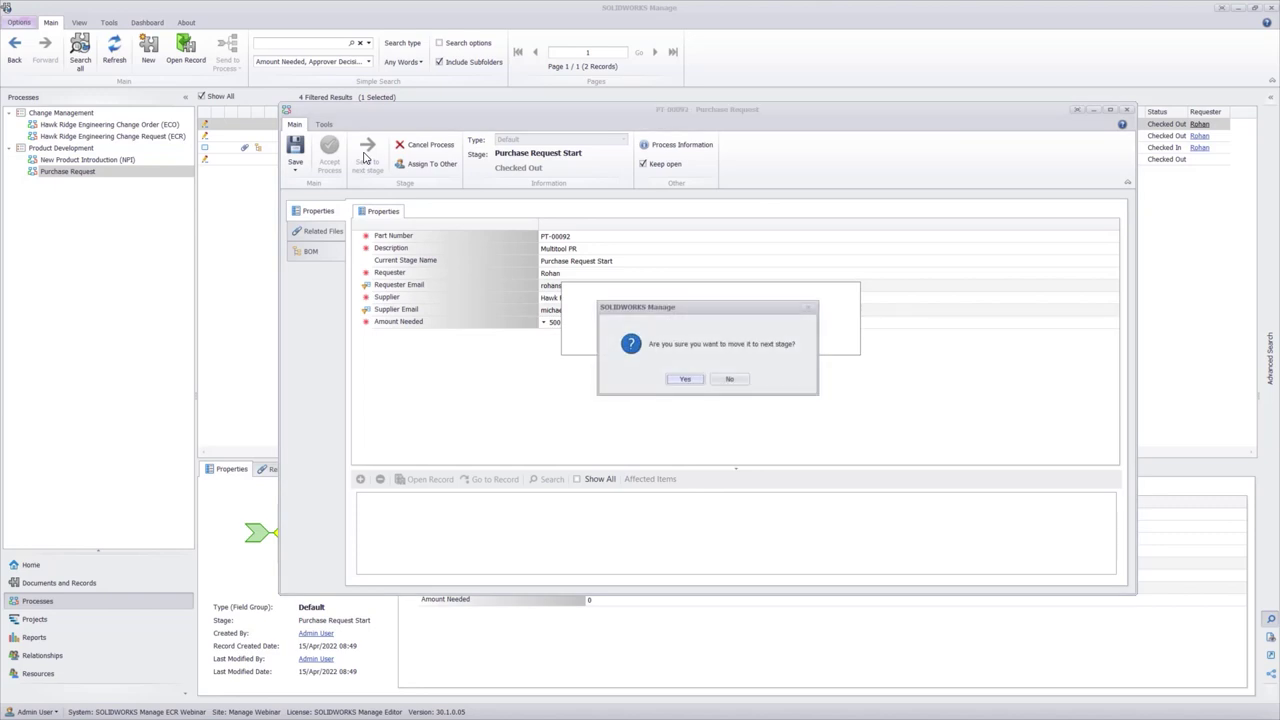
{"action": "left_click", "coordinate": [685, 381]}
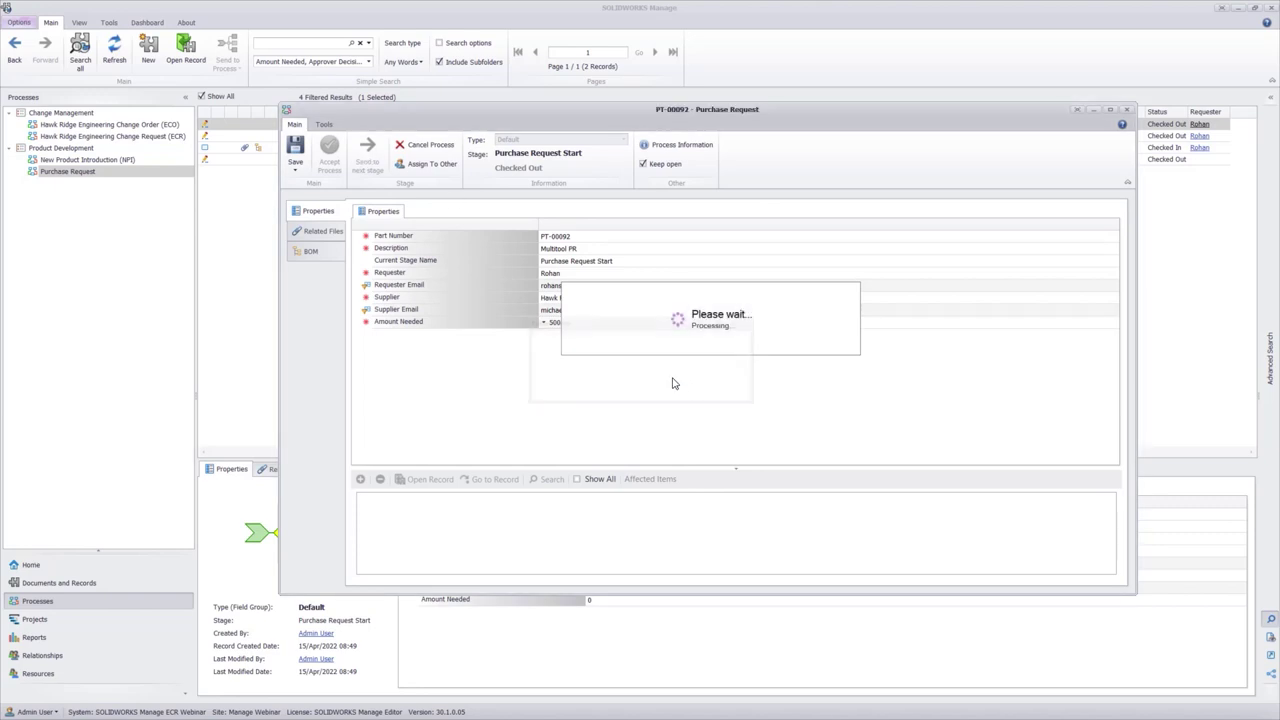
Submit supplier Hawk Ridge Test Supply Company with quantity 500, then view the request's related files
{"action": "left_click", "coordinate": [741, 343]}
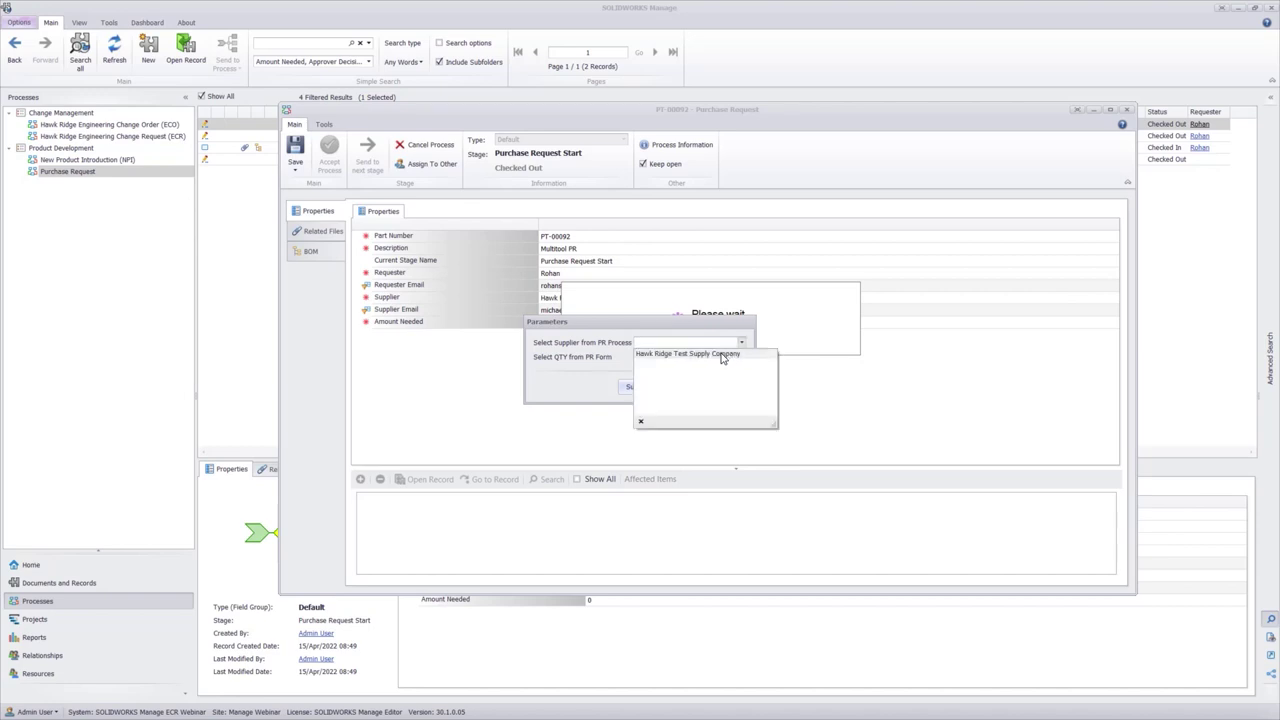
{"action": "left_click", "coordinate": [728, 354]}
{"action": "left_click", "coordinate": [742, 357]}
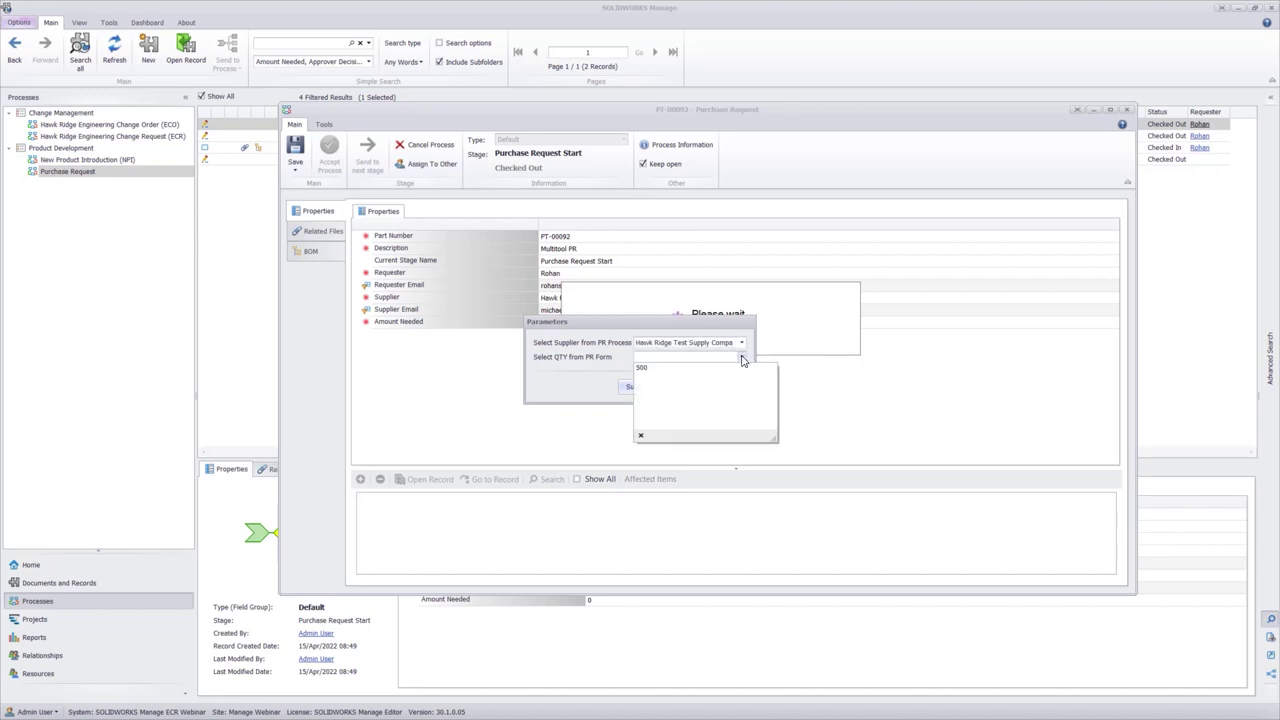
{"action": "left_click", "coordinate": [667, 369]}
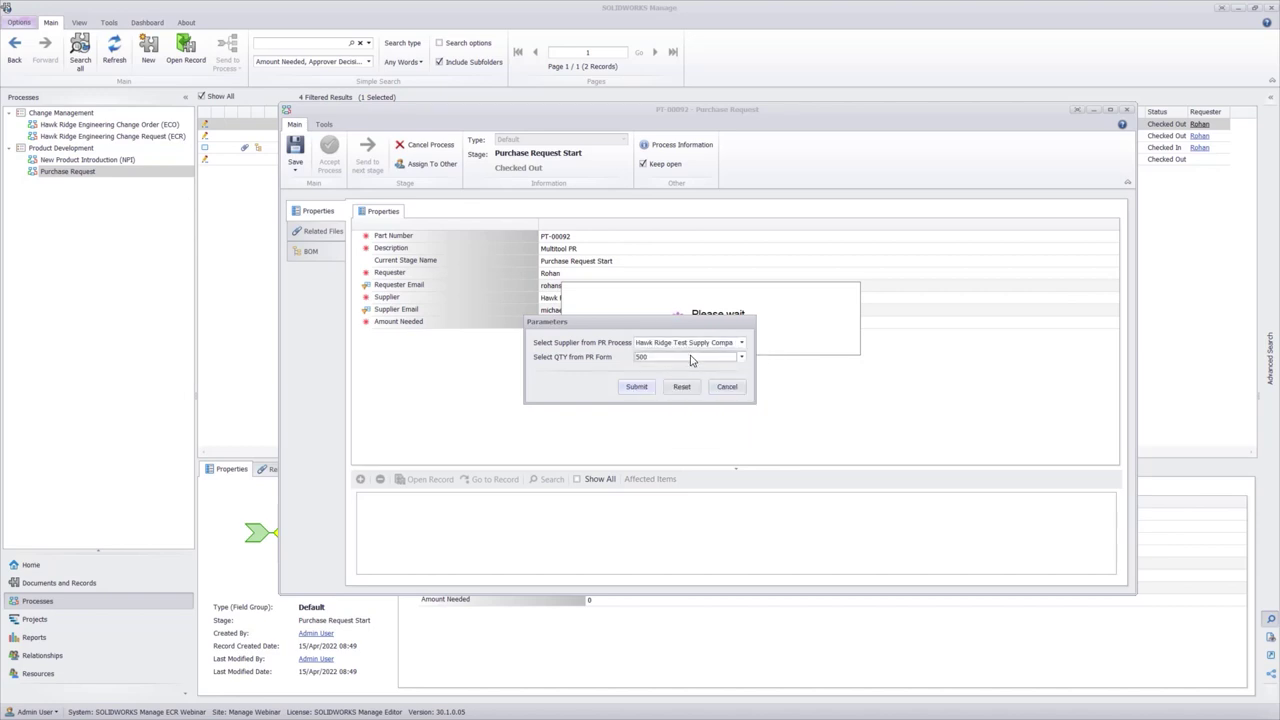
{"action": "left_click", "coordinate": [640, 389]}
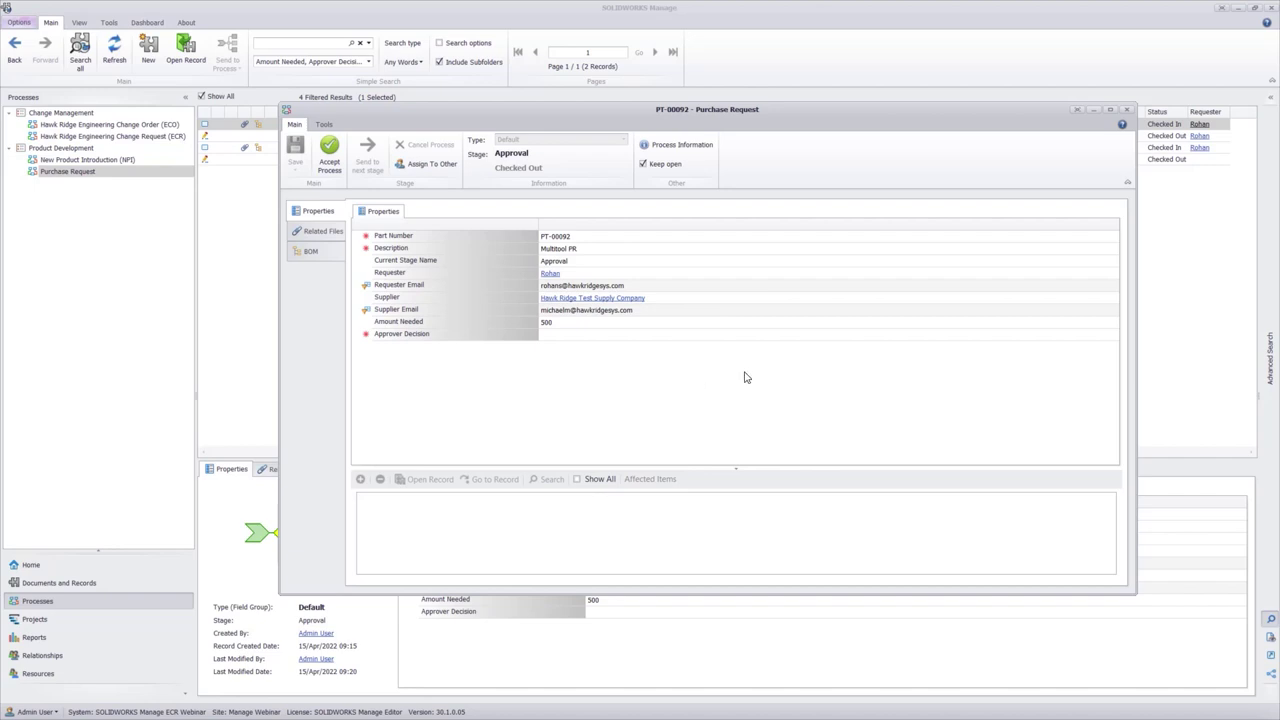
{"action": "left_click", "coordinate": [327, 233]}
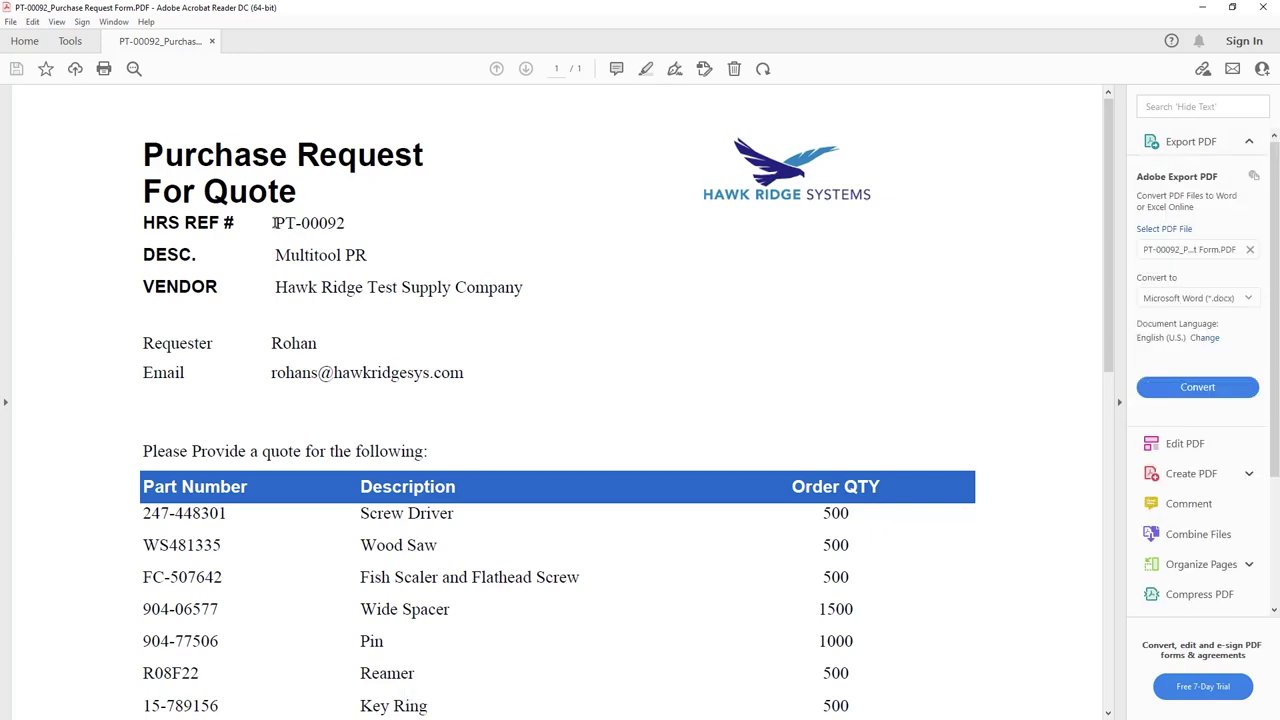
Scroll through the PT-00092 purchase request form's parts and order quantities
{"action": "scroll", "coordinate": [591, 277], "scroll_direction": "down", "scroll_amount": 1}
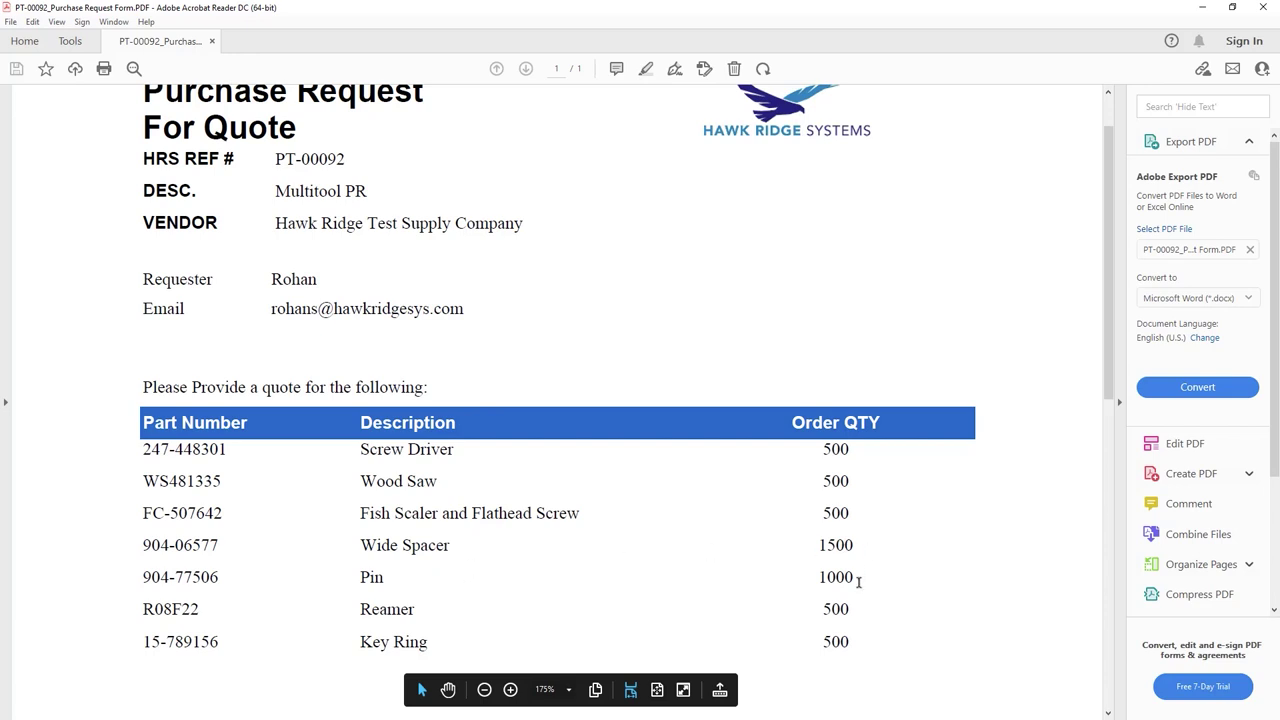
{"action": "scroll", "coordinate": [597, 340], "scroll_direction": "up", "scroll_amount": 2}
Close the PDF and accept the approval task on PT-00092's properties
{"action": "left_click", "coordinate": [1263, 12]}
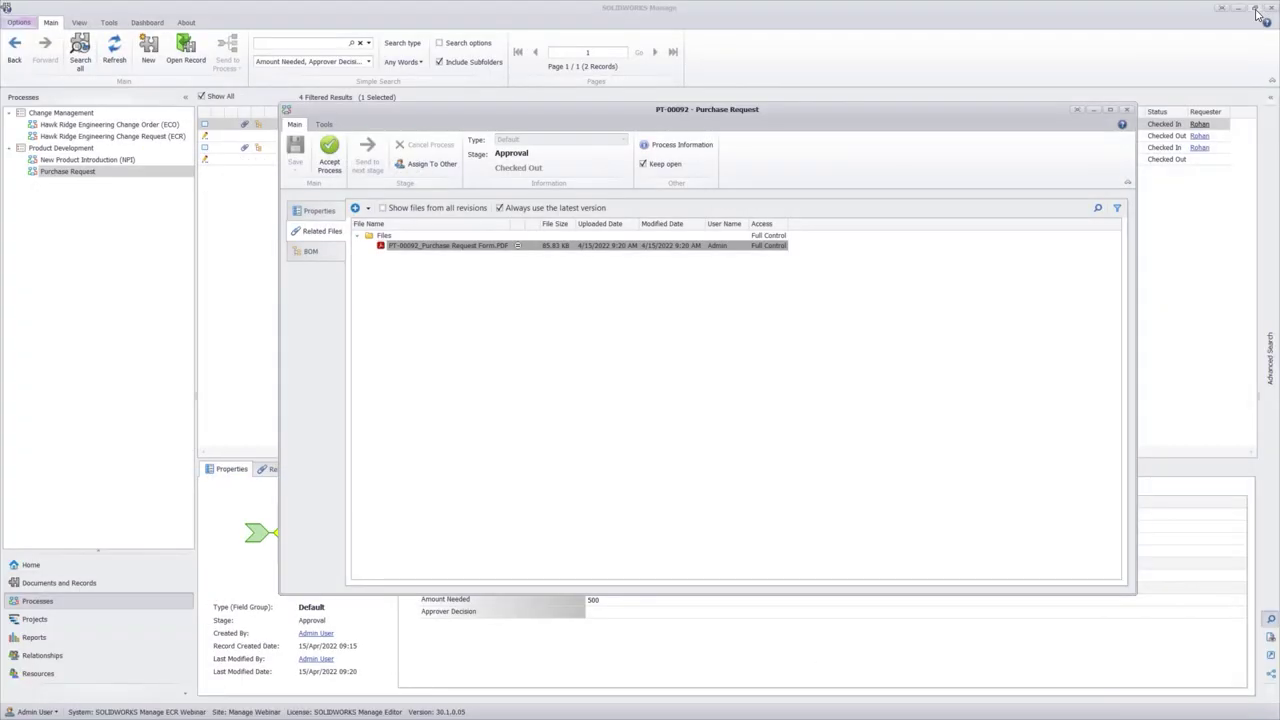
{"action": "left_click", "coordinate": [336, 218]}
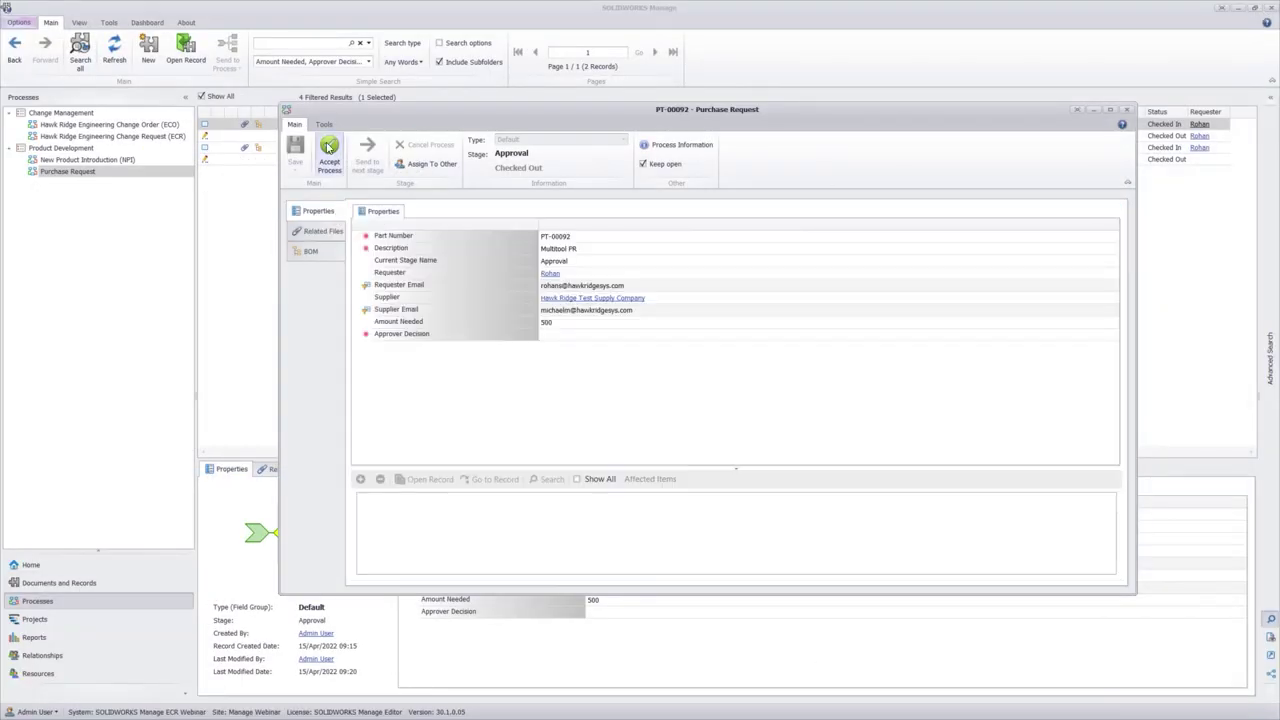
{"action": "left_click", "coordinate": [330, 160]}
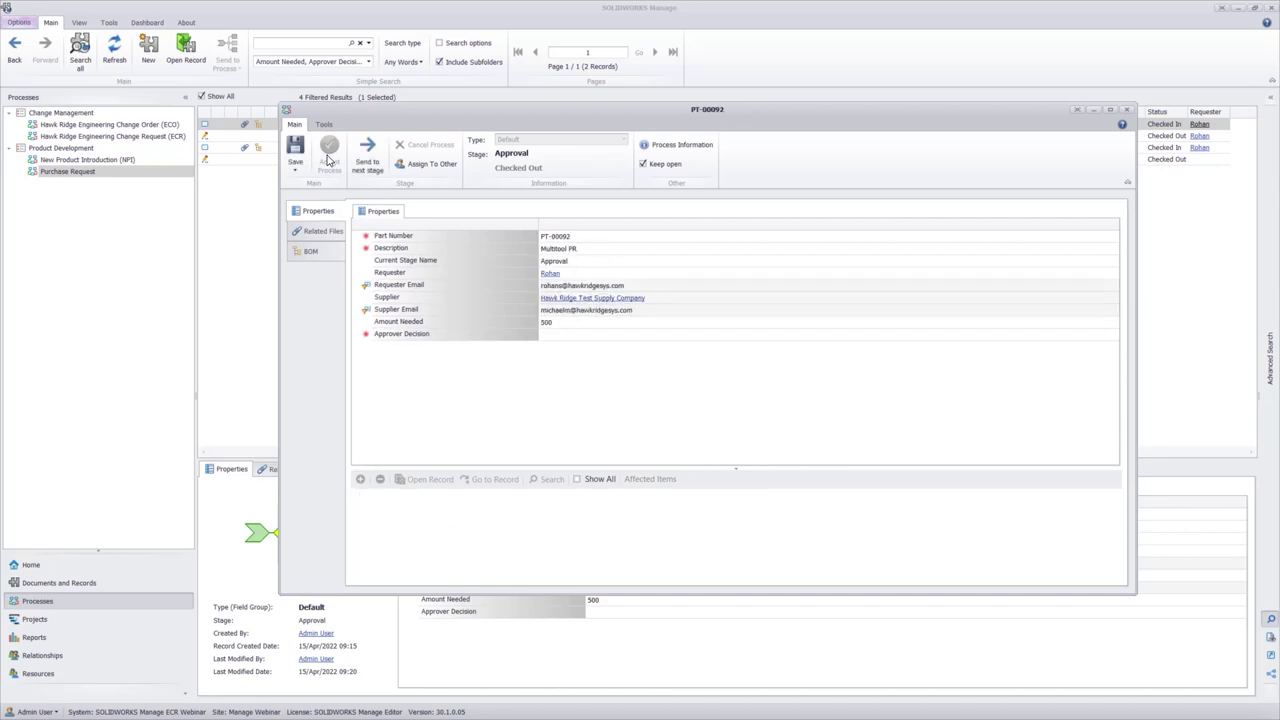
Set Approver Decision to Approve, save, and send the request to the next stage
{"action": "left_click", "coordinate": [571, 335]}
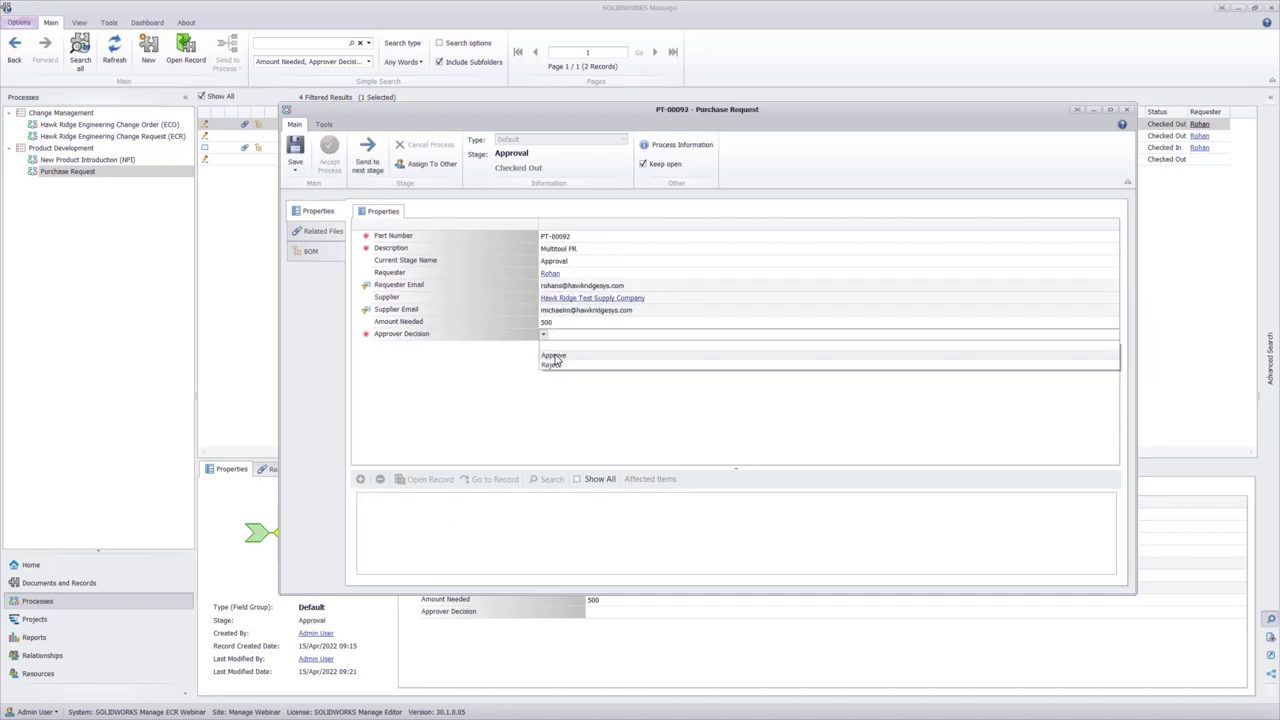
{"action": "left_click", "coordinate": [555, 356]}
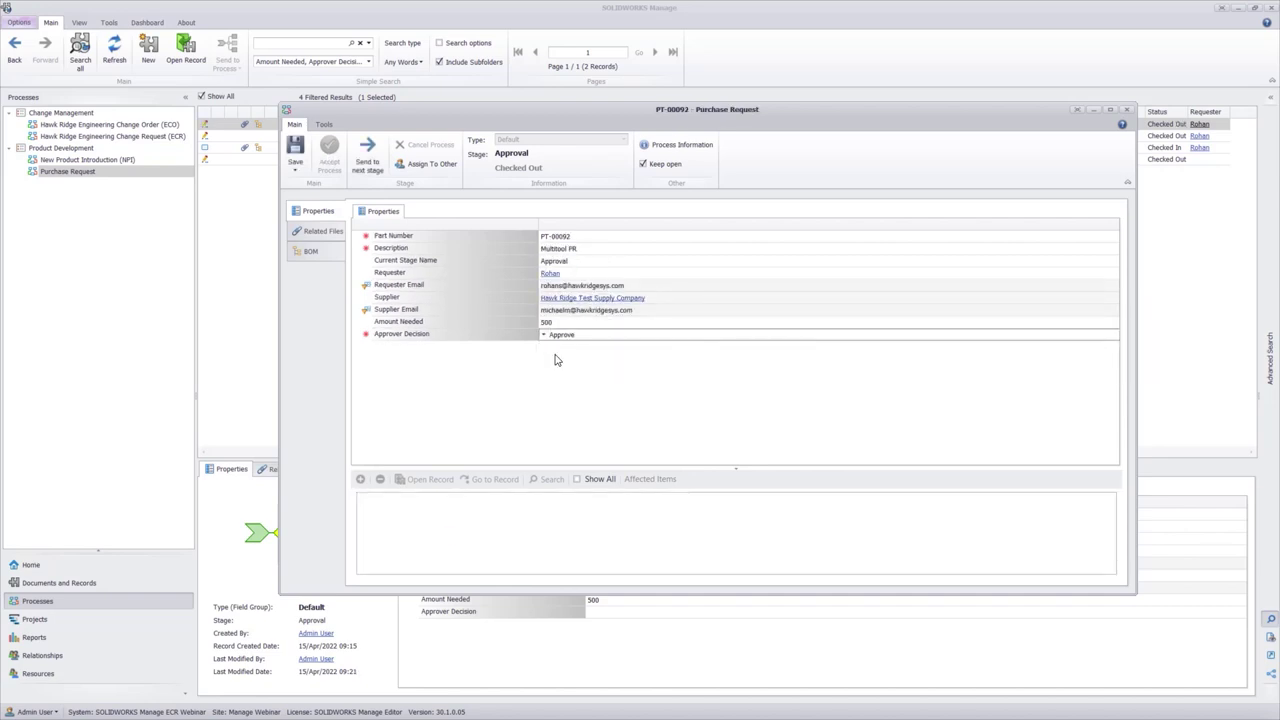
{"action": "left_click", "coordinate": [294, 150]}
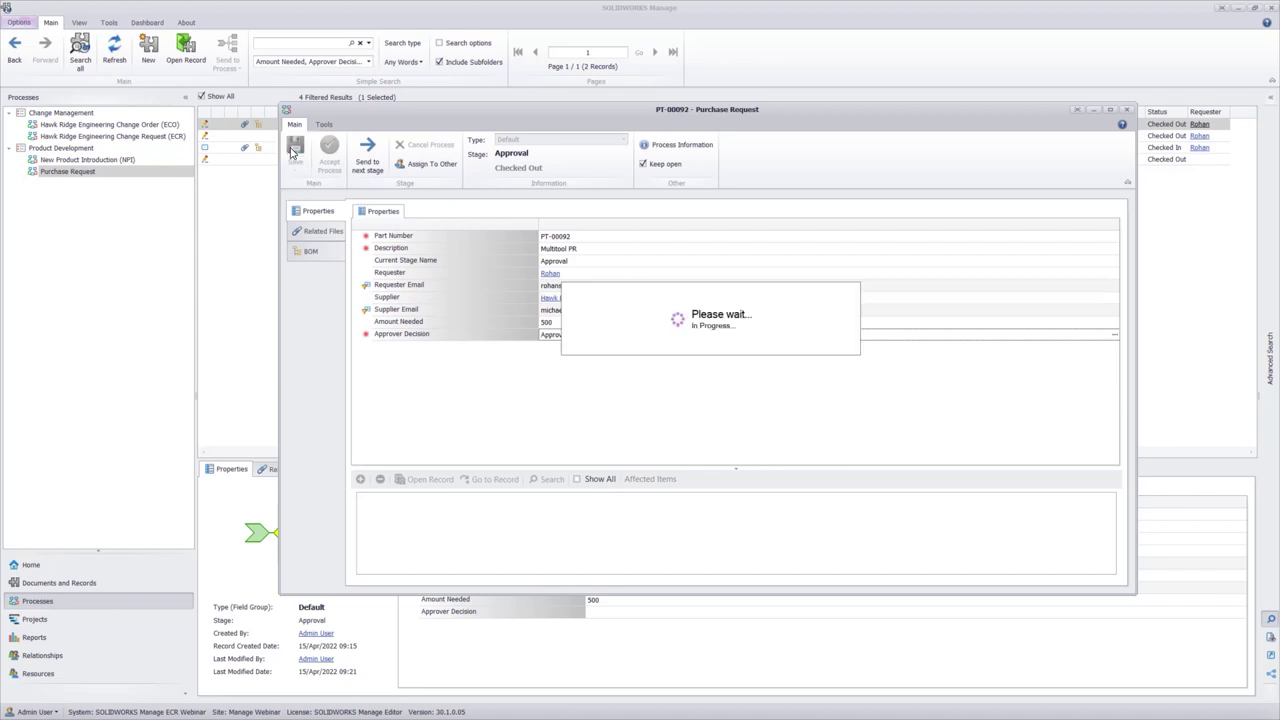
{"action": "left_click", "coordinate": [368, 155]}
Confirm the move to End, then select the PT-00091_Purchase Request Form.PDF email attachment
{"action": "left_click", "coordinate": [688, 381]}
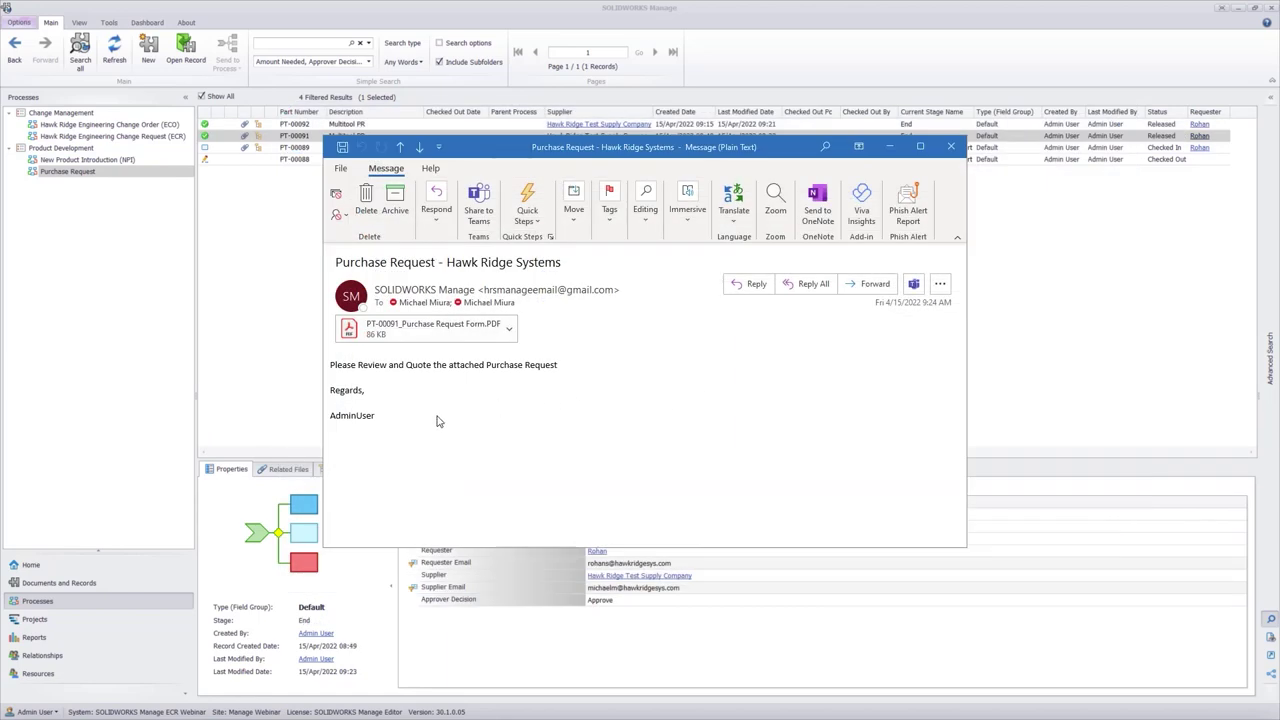
{"action": "left_click_drag", "start_coordinate": [380, 421], "coordinate": [332, 422]}
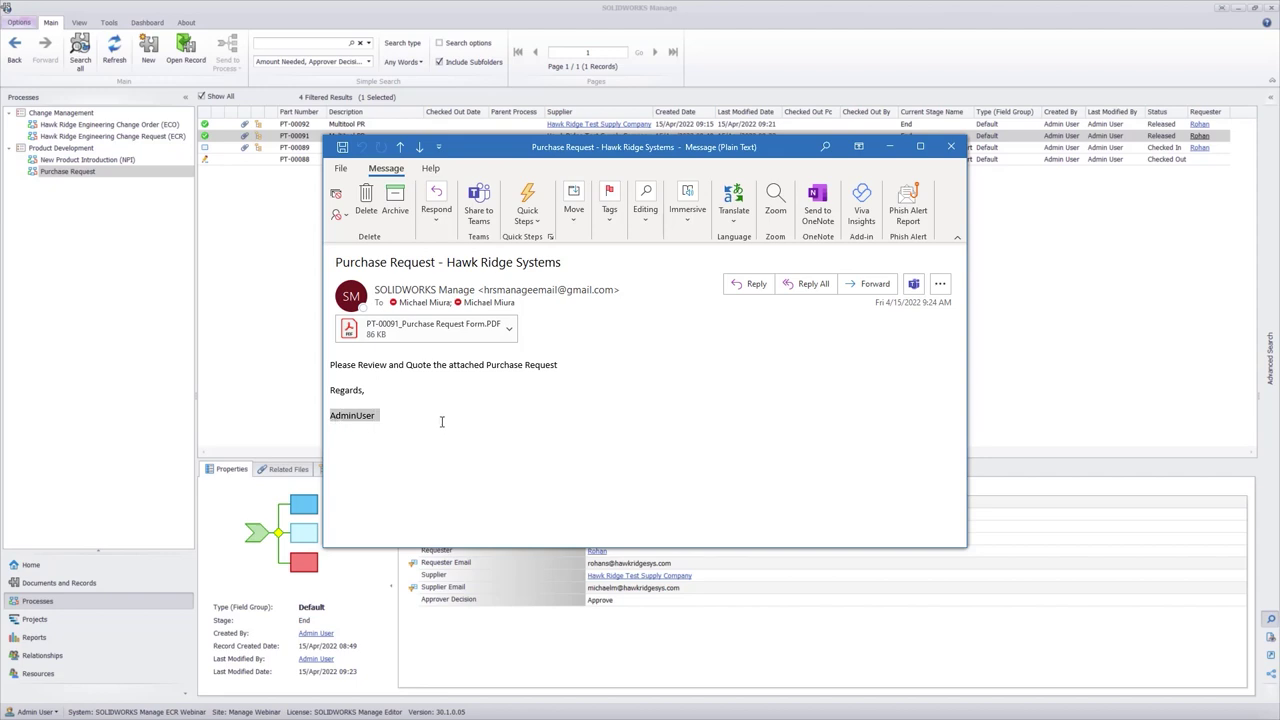
{"action": "left_click", "coordinate": [453, 330]}
Open the attached PT-00091 purchase request PDF and scroll to its parts table
{"action": "double_click", "coordinate": [453, 330]}
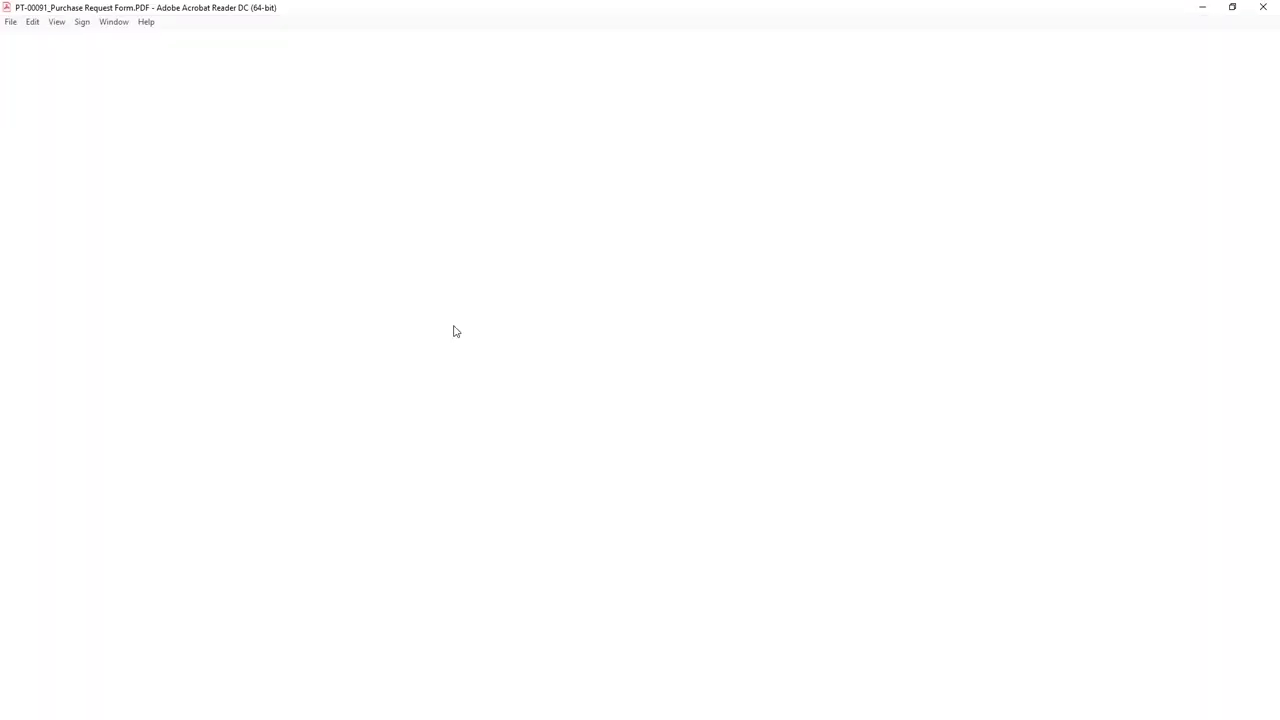
{"action": "scroll", "coordinate": [494, 327], "scroll_direction": "down", "scroll_amount": 3}
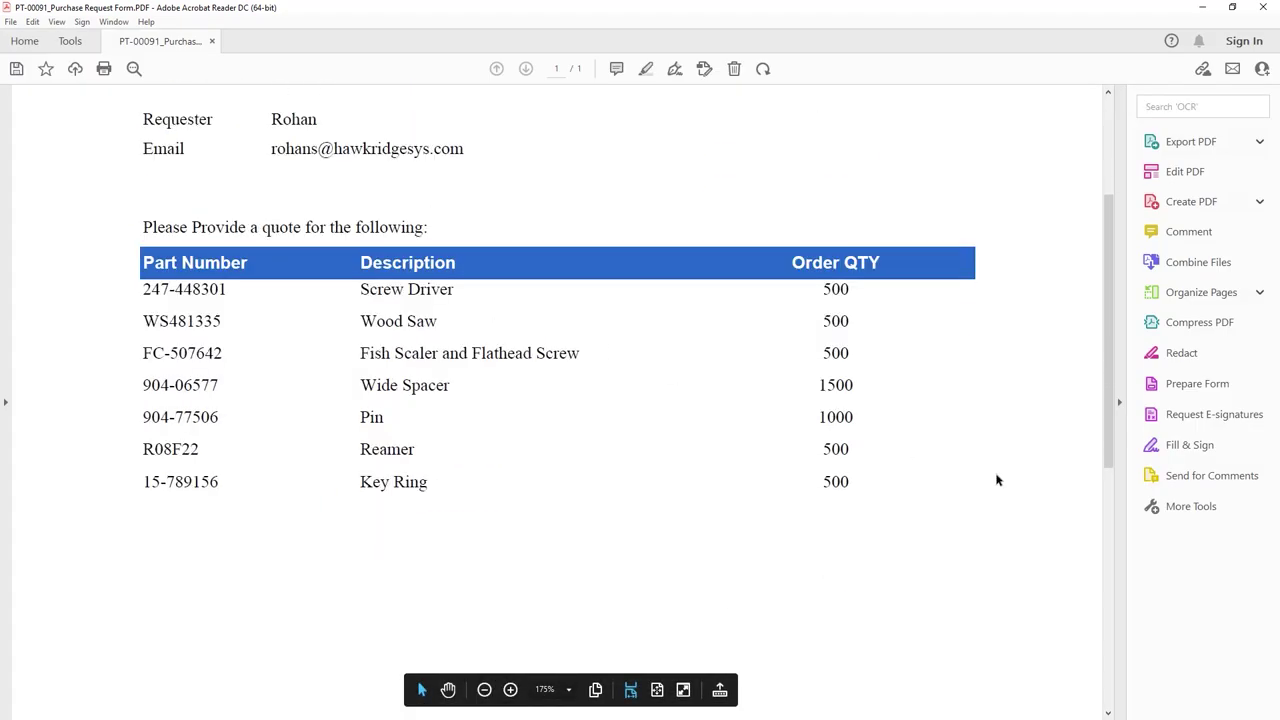